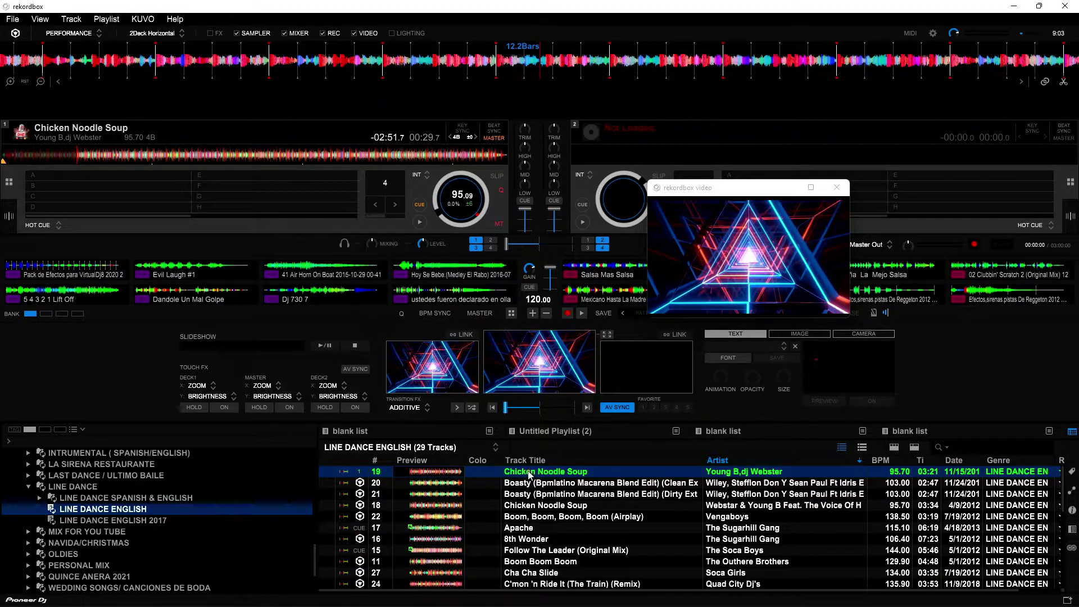
# - Load the clean extended Boasty edit and afterwards Apache from the LINE DANCE ENGLISH playlist onto deck 1 to check their background videos
pyautogui.moveTo(531, 483); pyautogui.dragTo(414, 210)
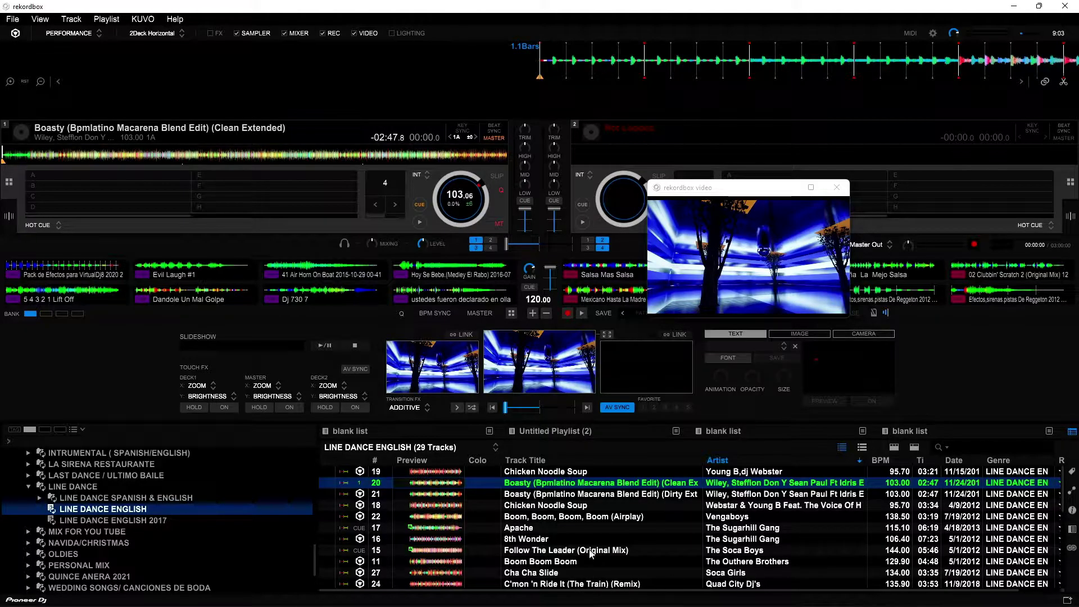
pyautogui.click(560, 528)
pyautogui.rightClick(560, 528)
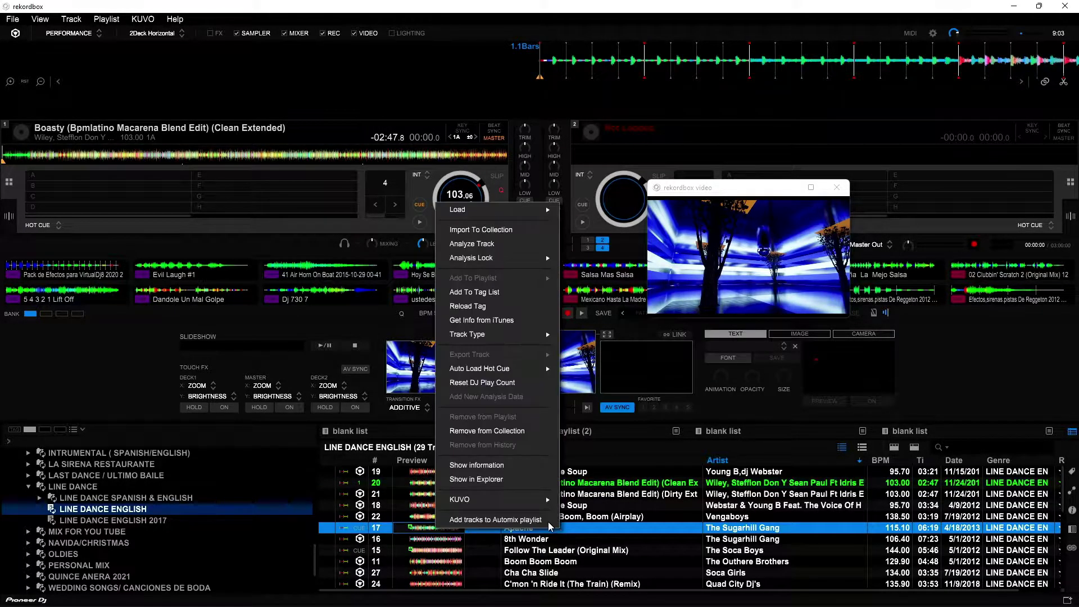
pyautogui.click(585, 529)
pyautogui.moveTo(584, 530); pyautogui.dragTo(428, 218)
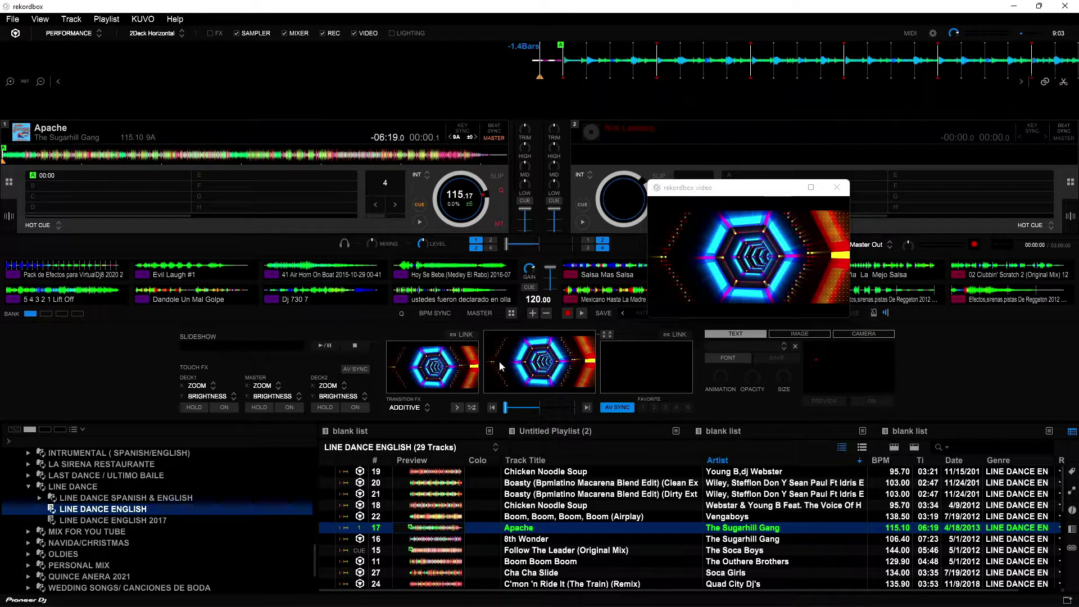
# - Play Apache briefly on deck 1, pause it, and load 8th Wonder in its place
pyautogui.click(417, 222)
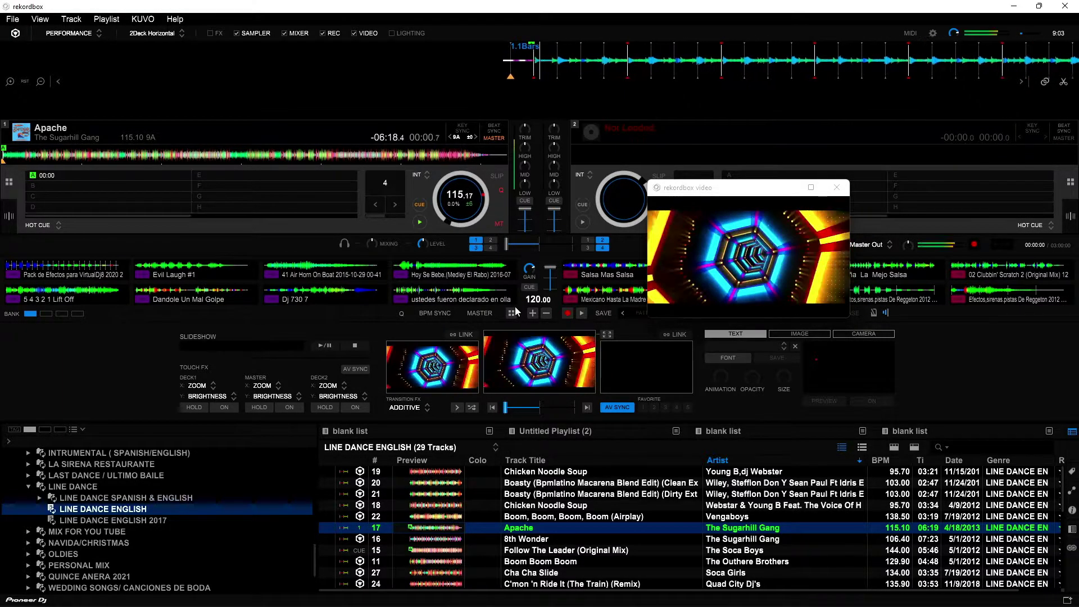
pyautogui.click(418, 222)
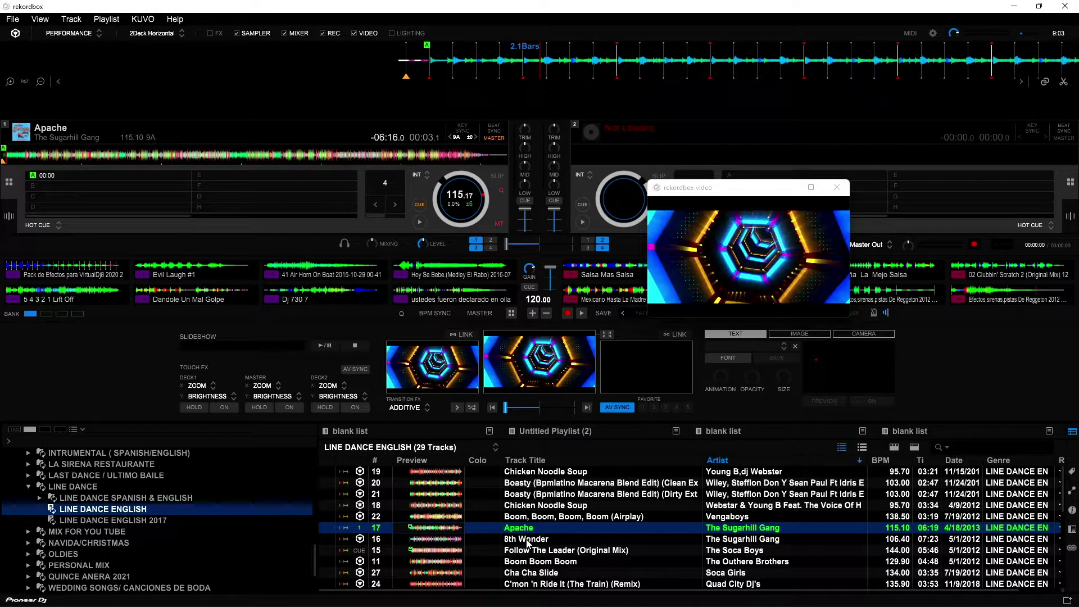
pyautogui.moveTo(528, 543); pyautogui.dragTo(452, 147)
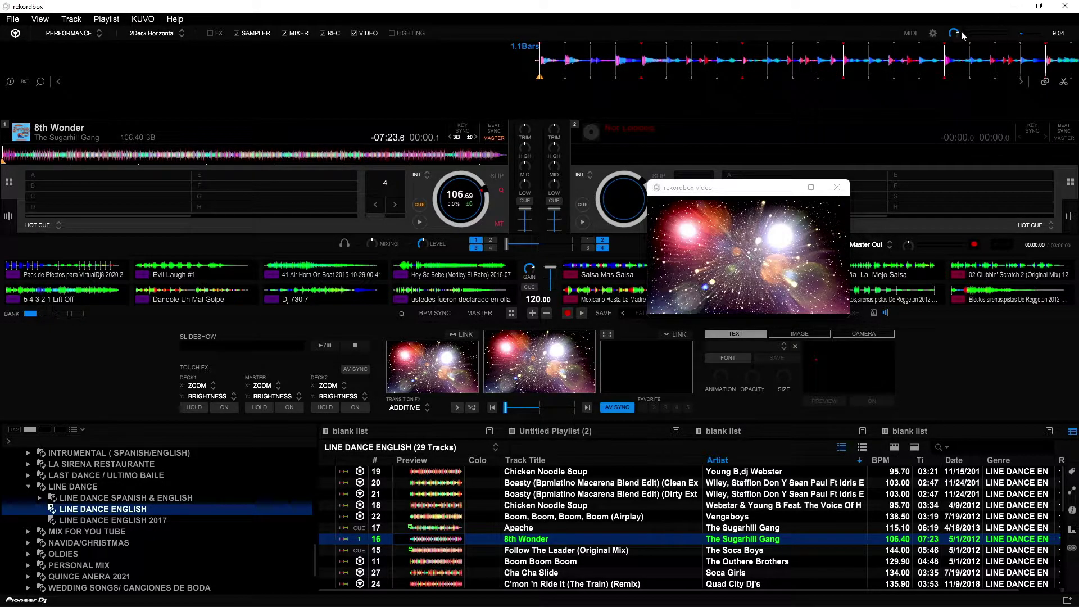
# - Review the Video preferences, down to the deck options for loading a track without video, and close the preferences
pyautogui.click(934, 34)
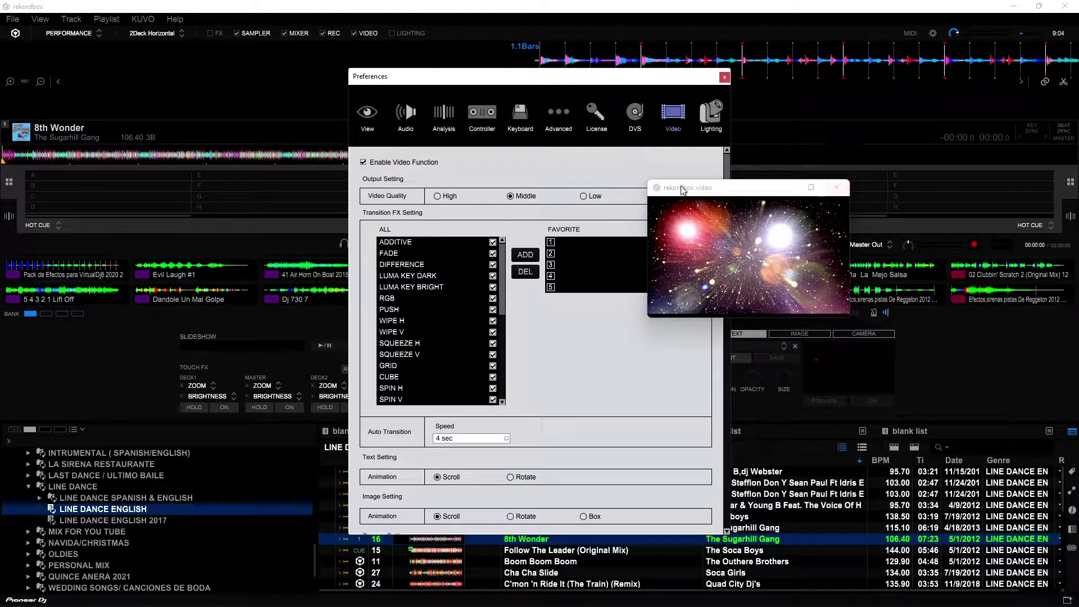
pyautogui.moveTo(597, 79); pyautogui.dragTo(474, 81)
pyautogui.scroll(-12, 518, 317)
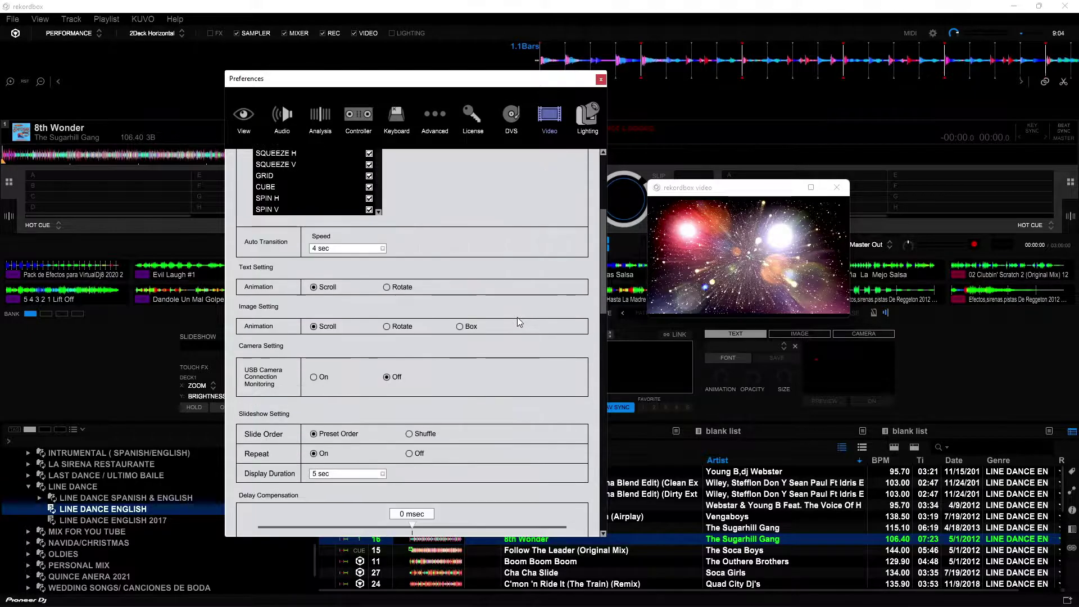
pyautogui.scroll(-10, 517, 318)
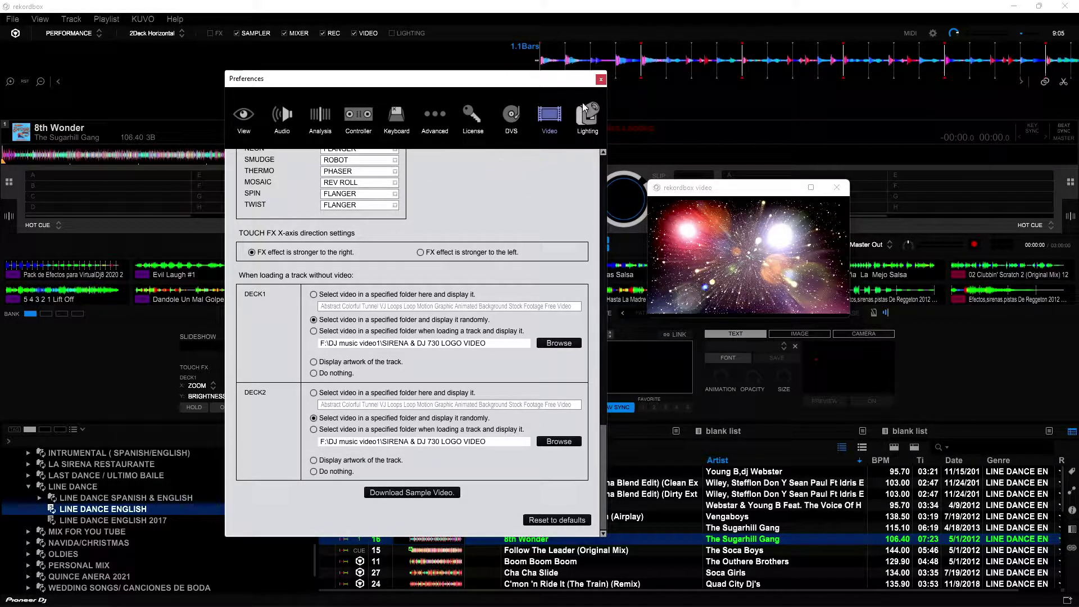
pyautogui.click(600, 81)
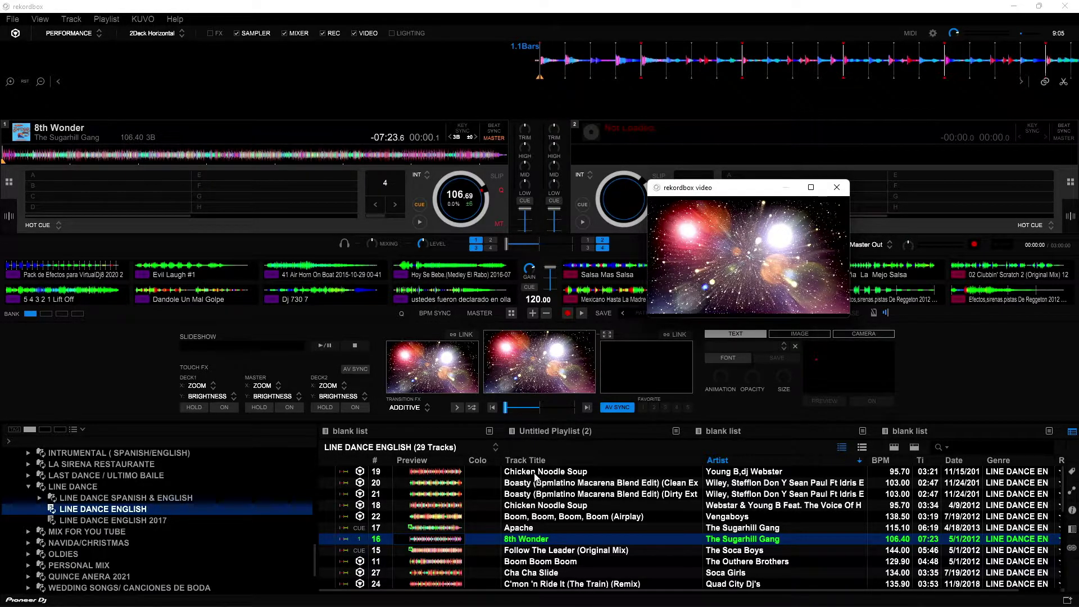
# - Load Chicken Noodle Soup by Young B onto deck 1 and play it briefly before pausing
pyautogui.moveTo(535, 477); pyautogui.dragTo(362, 191)
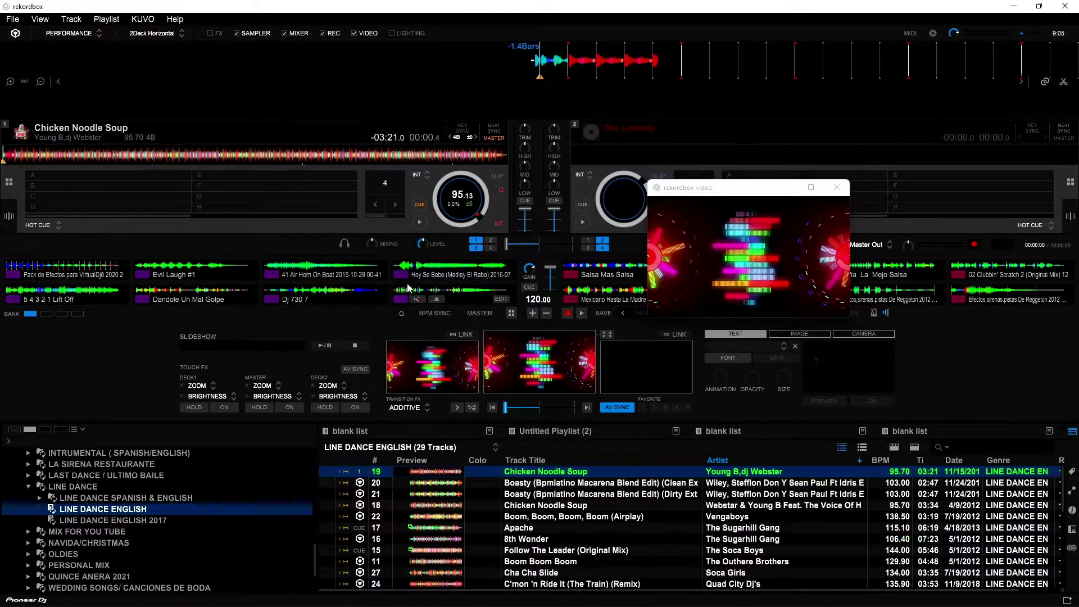
pyautogui.click(416, 223)
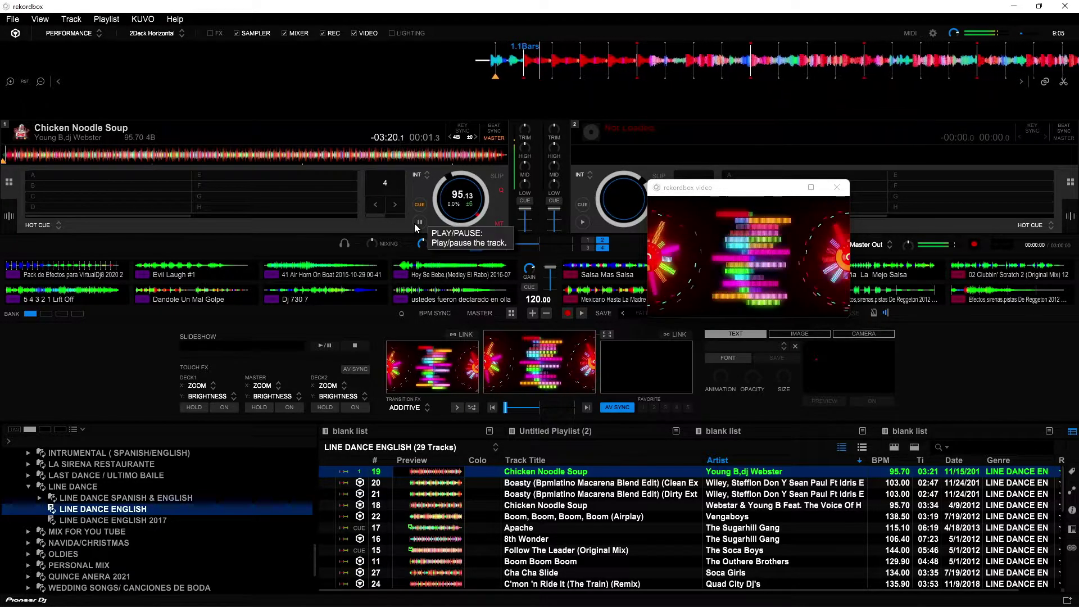
pyautogui.click(414, 224)
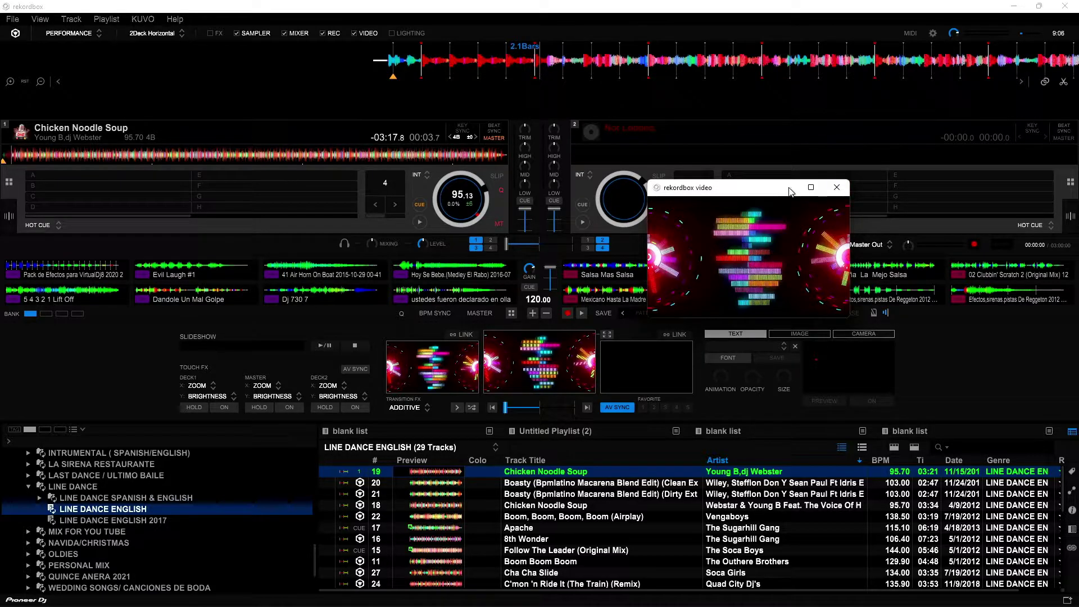
# - Close the video window, switch to NVIDIA Control Panel, and select Auto-select as the preferred graphics processor in the global 3D settings
pyautogui.click(837, 187)
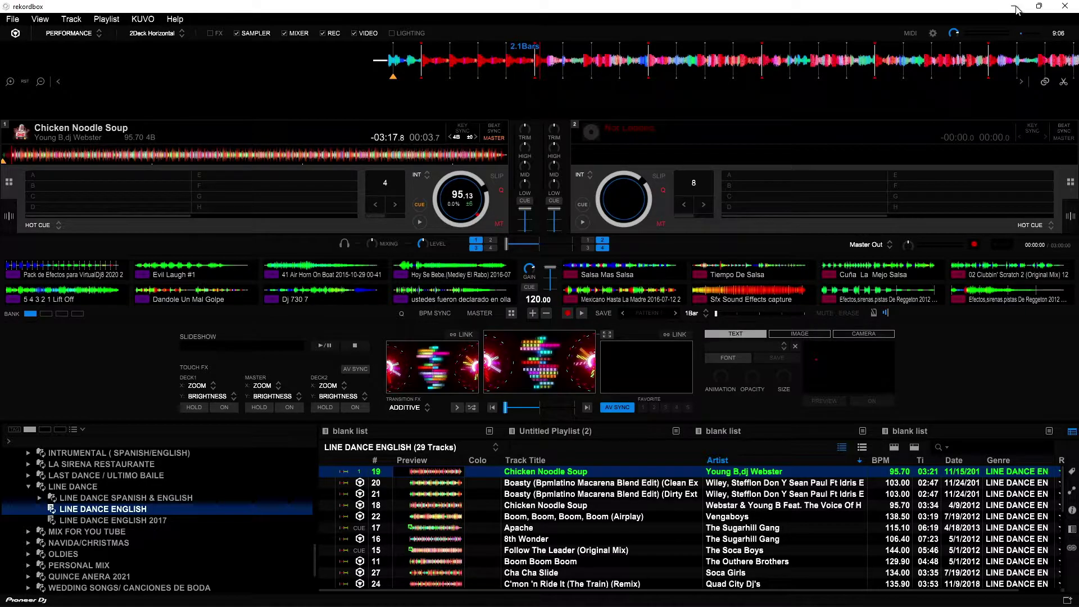
pyautogui.click(1015, 7)
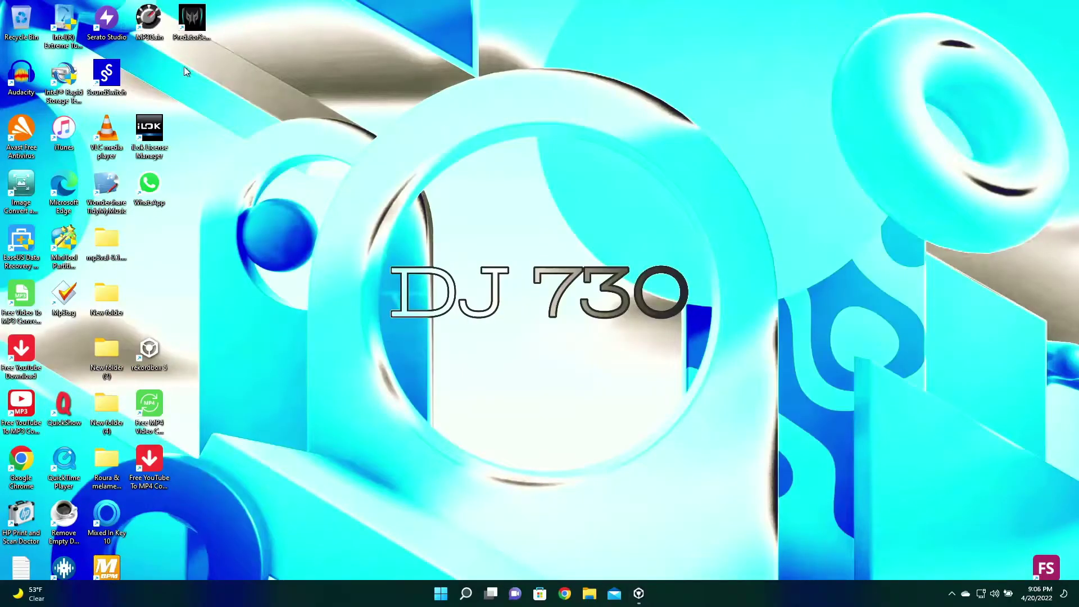
pyautogui.click(951, 594)
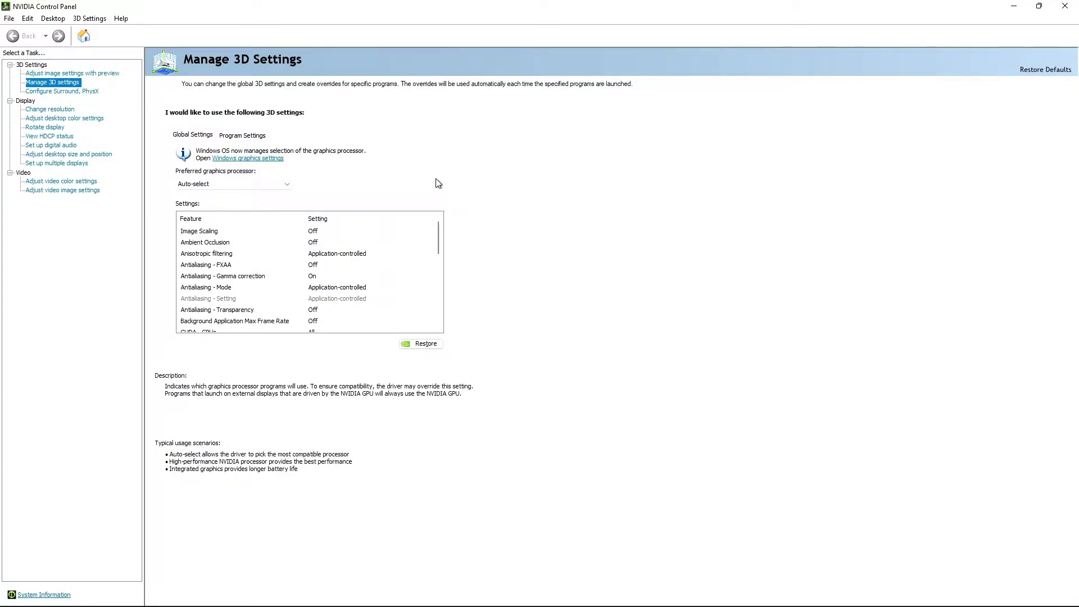
pyautogui.click(287, 189)
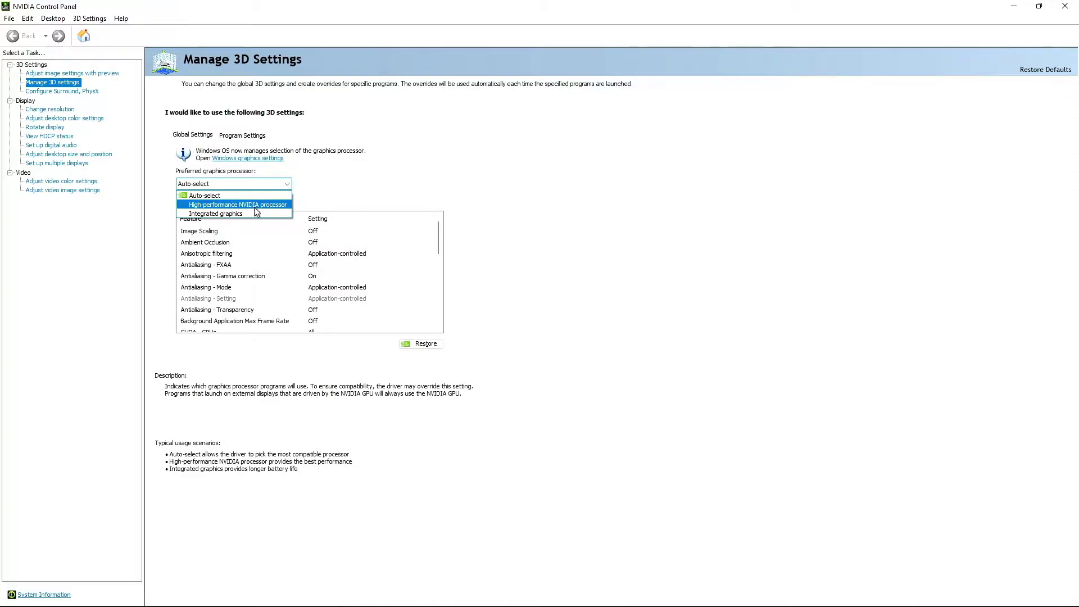
pyautogui.click(218, 196)
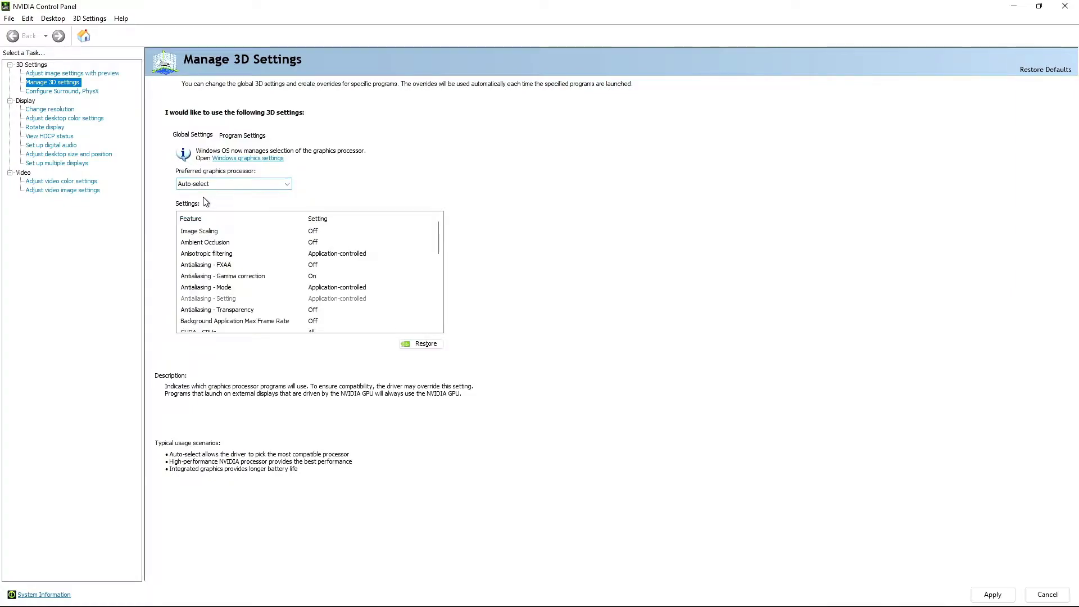
pyautogui.click(1076, 8)
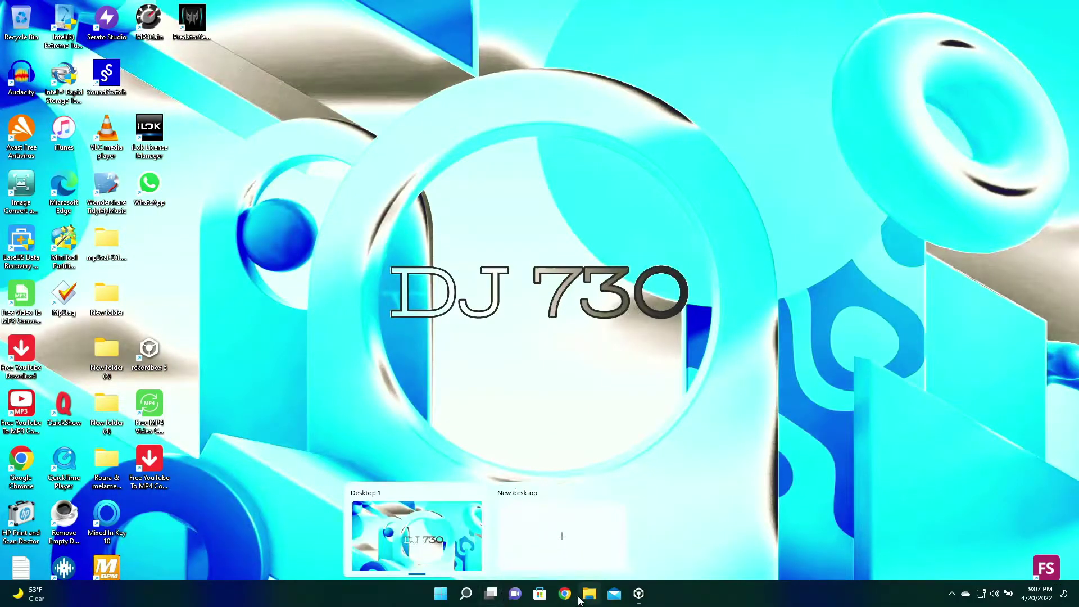
# - Switch back to rekordbox and open the DJ730 YOUTUBE VIDEOS playlist among the video playlists
pyautogui.click(951, 593)
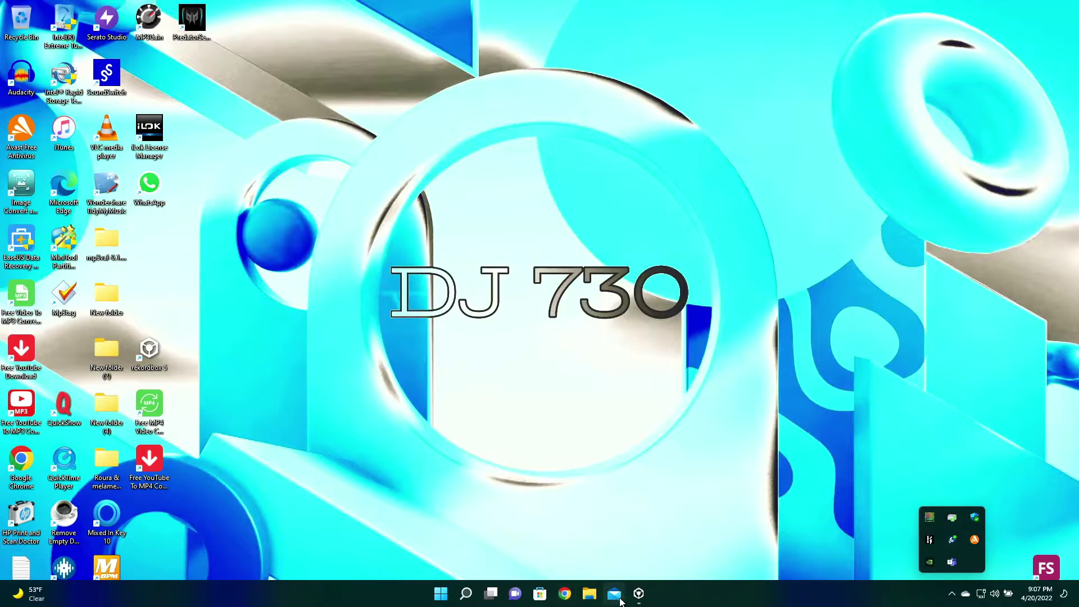
pyautogui.click(639, 595)
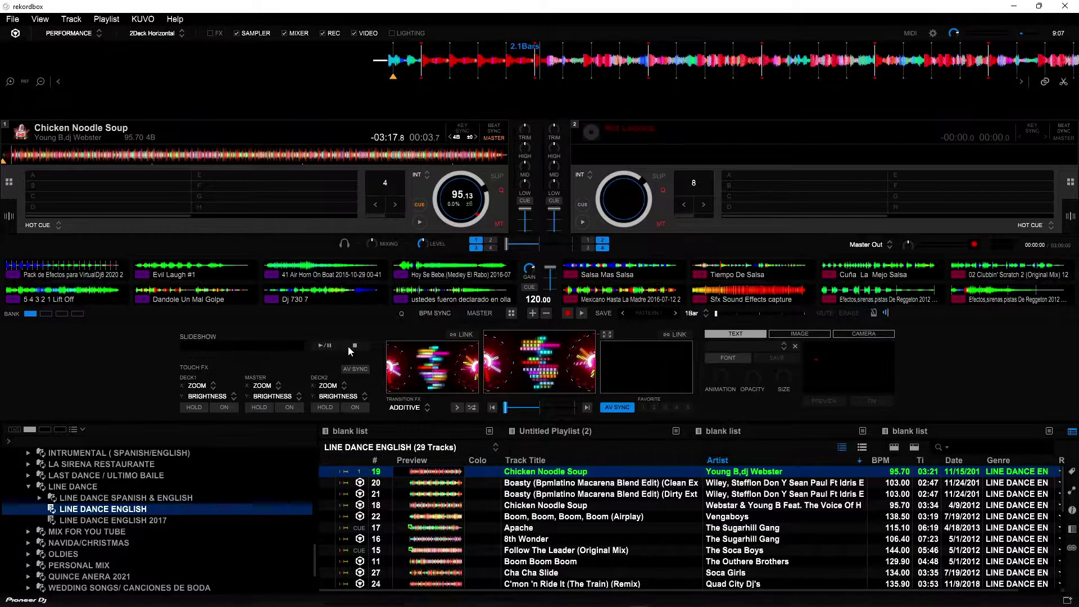
pyautogui.scroll(10, 108, 489)
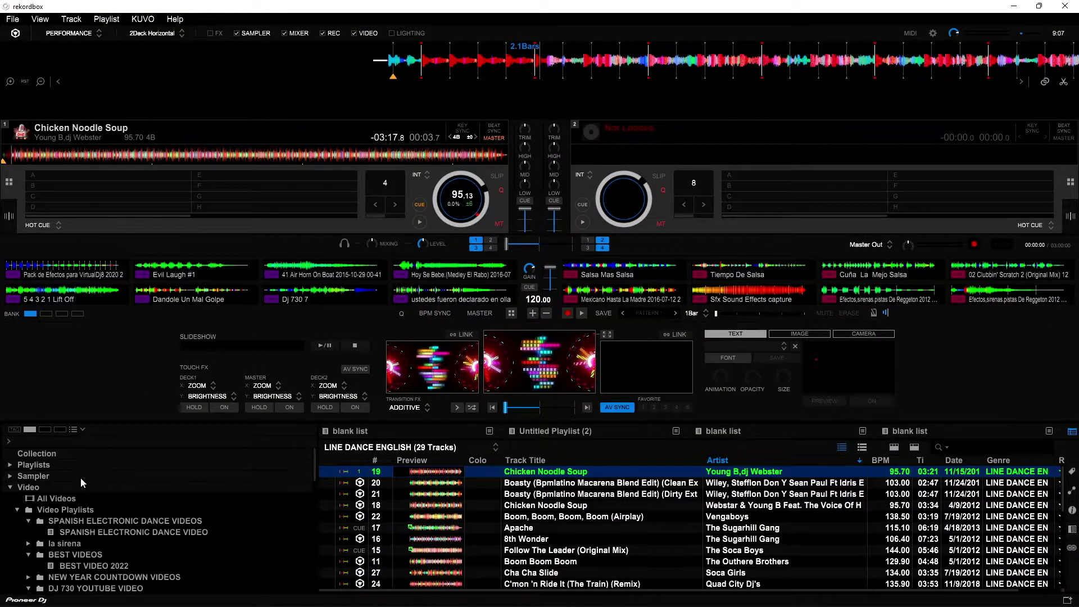
pyautogui.click(79, 535)
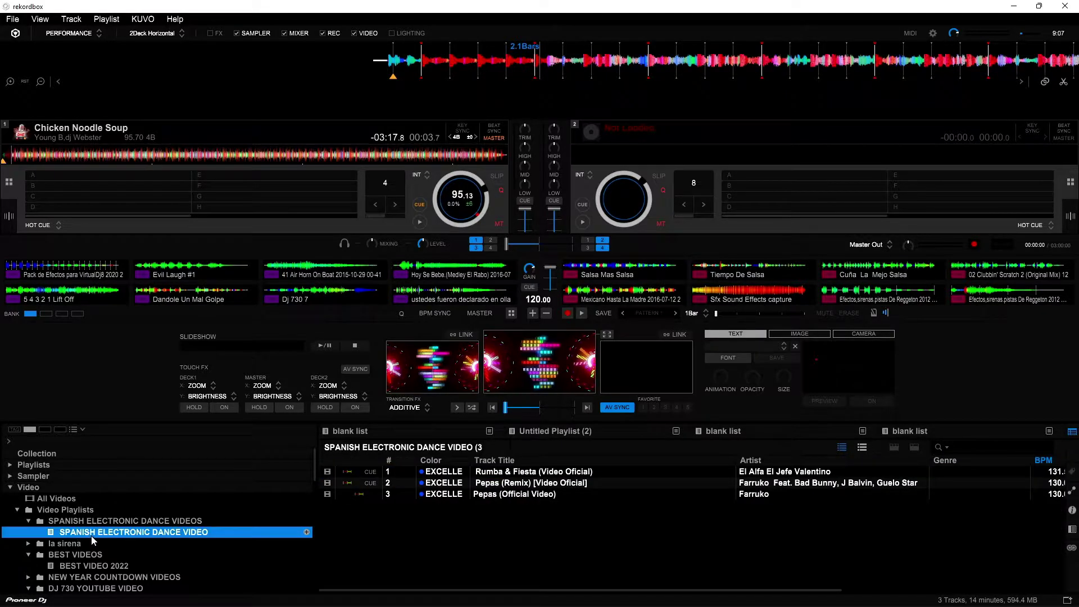
pyautogui.scroll(-1, 98, 557)
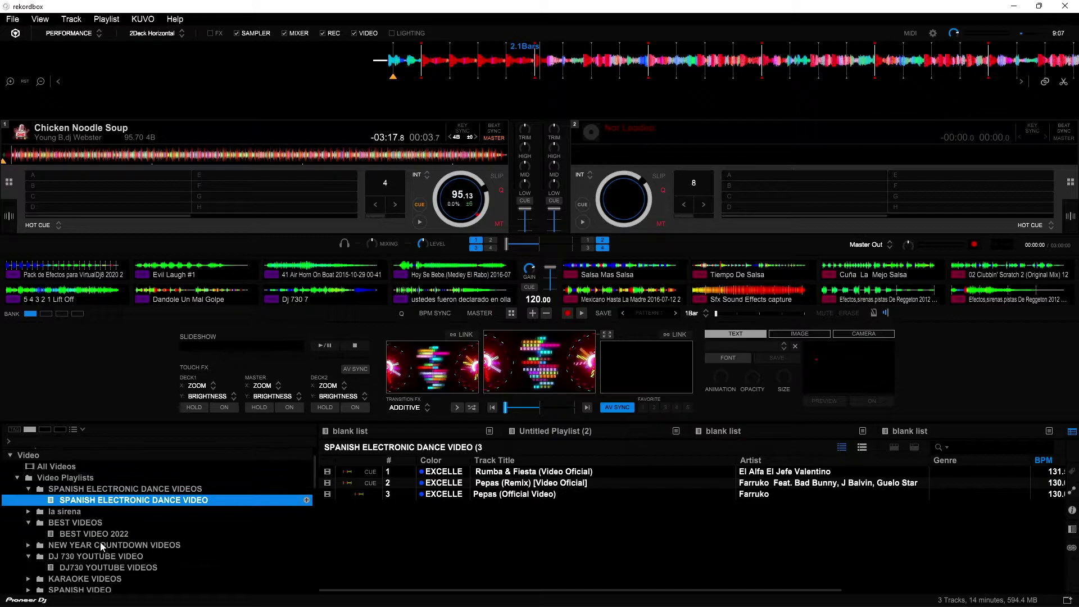
pyautogui.scroll(-1, 98, 540)
pyautogui.click(141, 535)
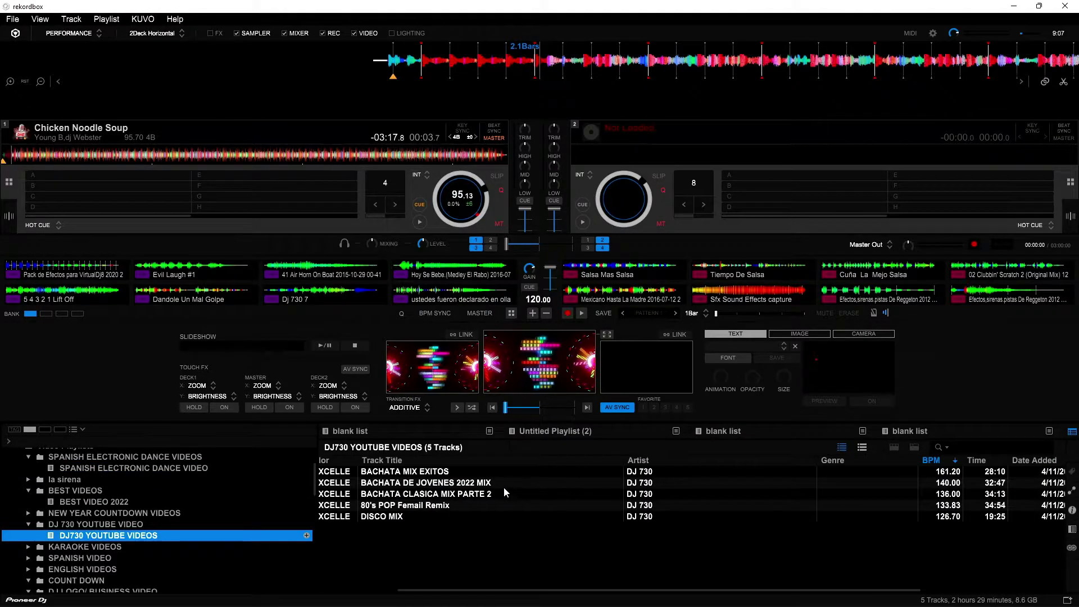
# - Load BACHATA MIX EXITOS onto deck 1, move playback to about 8:44, and play it
pyautogui.moveTo(453, 474)
pyautogui.mouseDown()
pyautogui.moveTo(346, 243)
pyautogui.moveTo(294, 167)
pyautogui.moveTo(466, 226)
pyautogui.mouseUp()
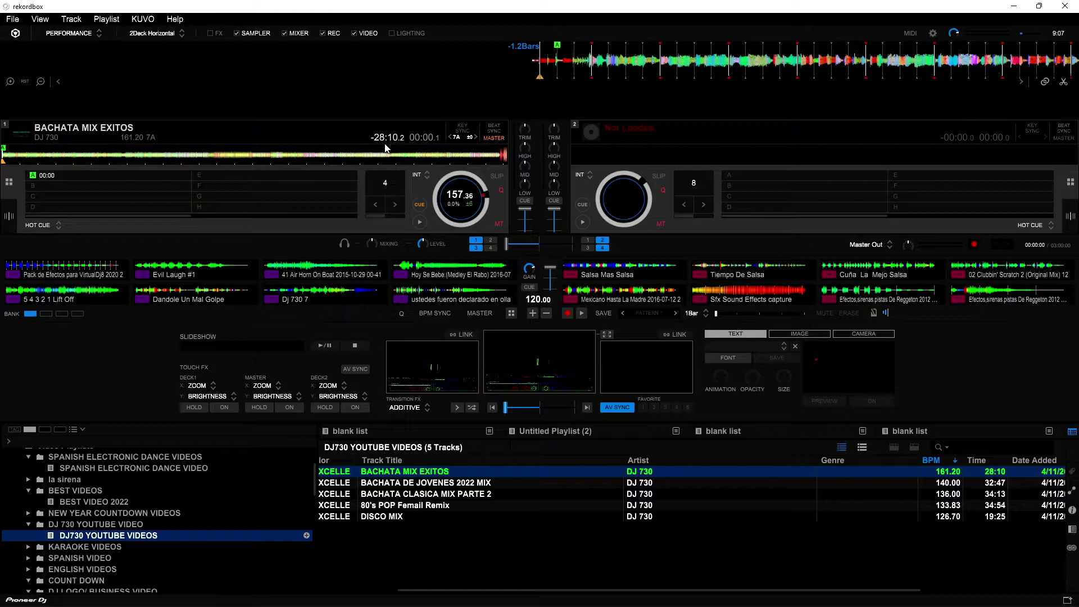
pyautogui.click(397, 157)
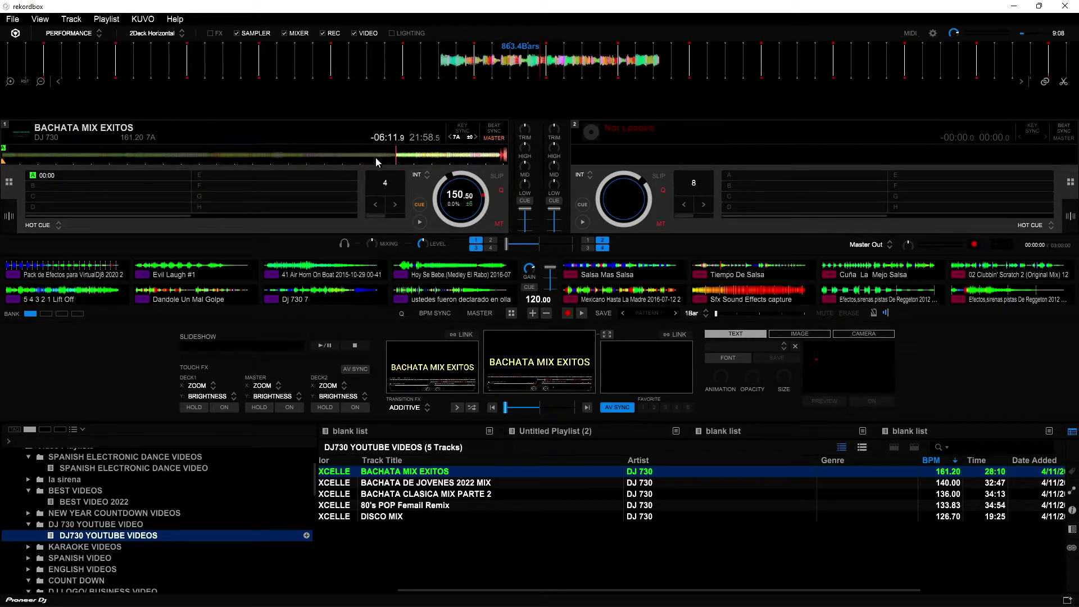
pyautogui.click(160, 161)
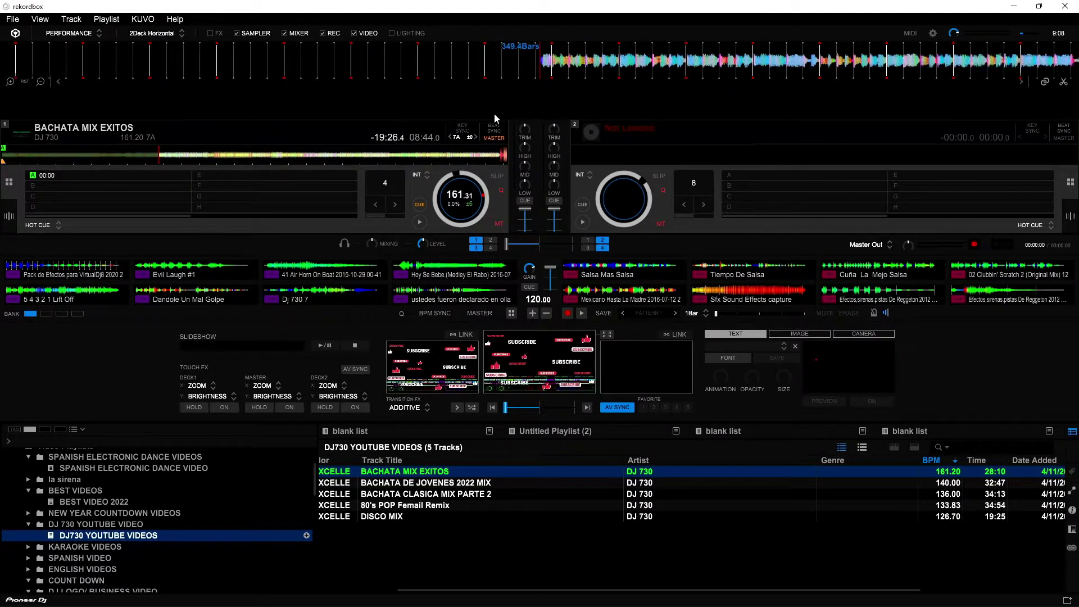
pyautogui.click(418, 223)
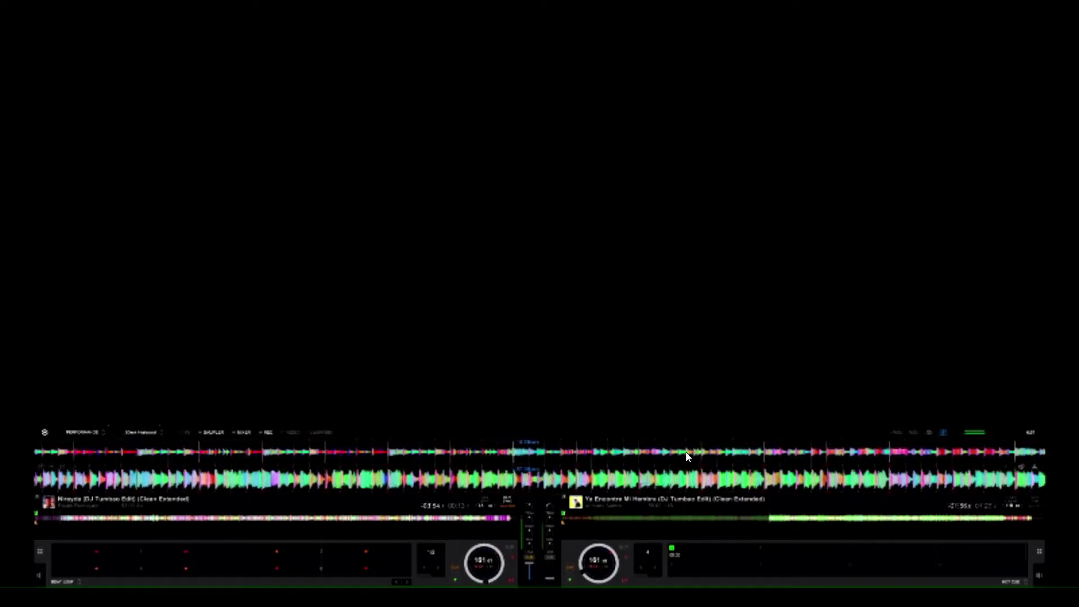
# - Take the video window out of full screen and close it, checking the Video preferences in between
pyautogui.doubleClick(787, 375)
pyautogui.click(836, 189)
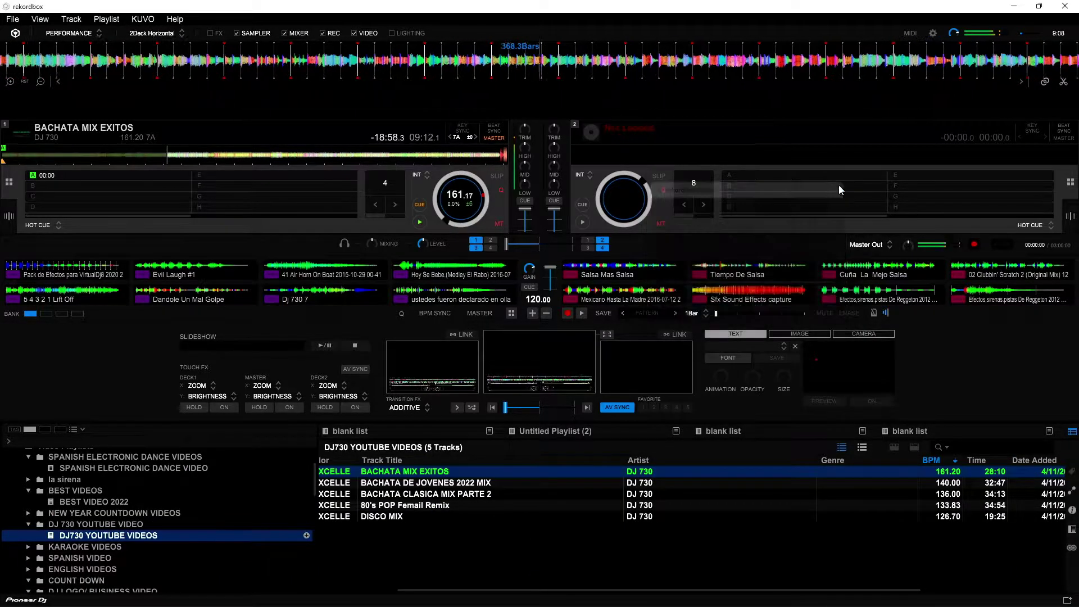
pyautogui.click(932, 33)
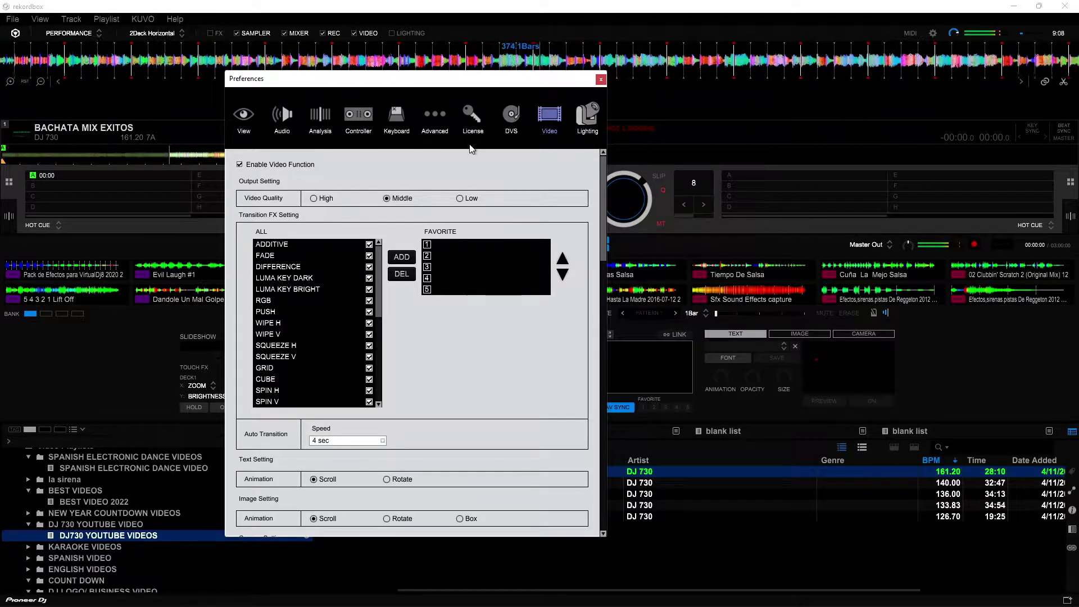
pyautogui.click(599, 80)
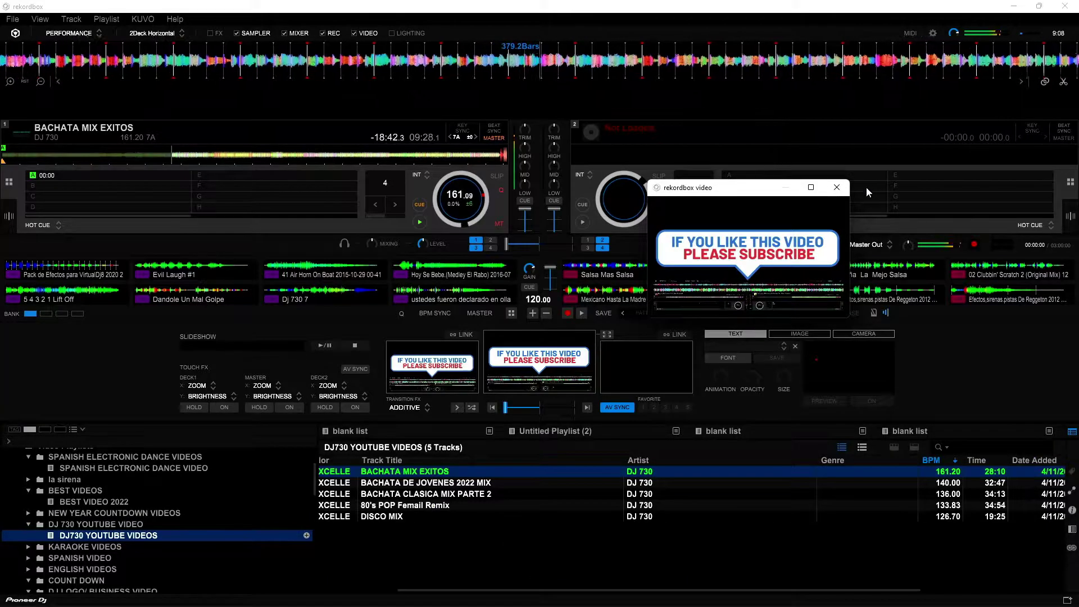
pyautogui.click(837, 187)
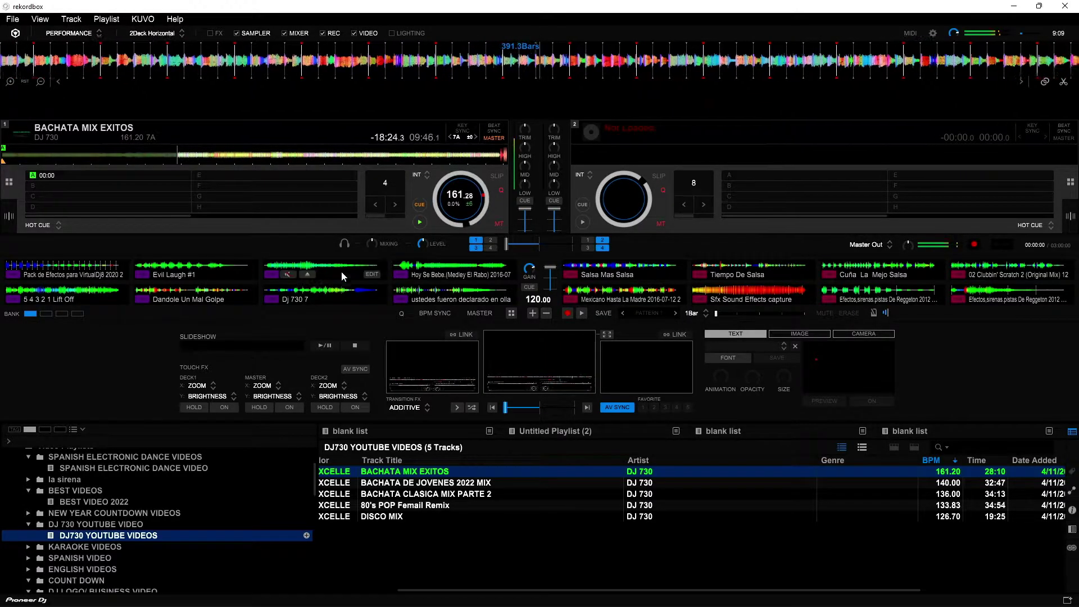
# - Pause deck 1 and download the sample videos offered for tracks without video in the Video preferences
pyautogui.click(416, 224)
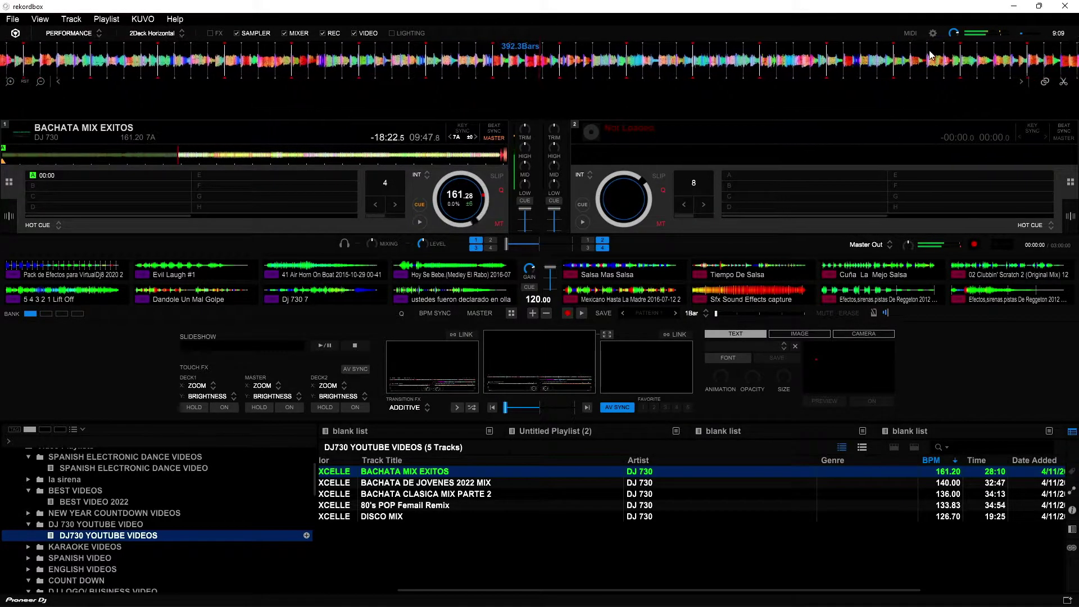
pyautogui.click(933, 34)
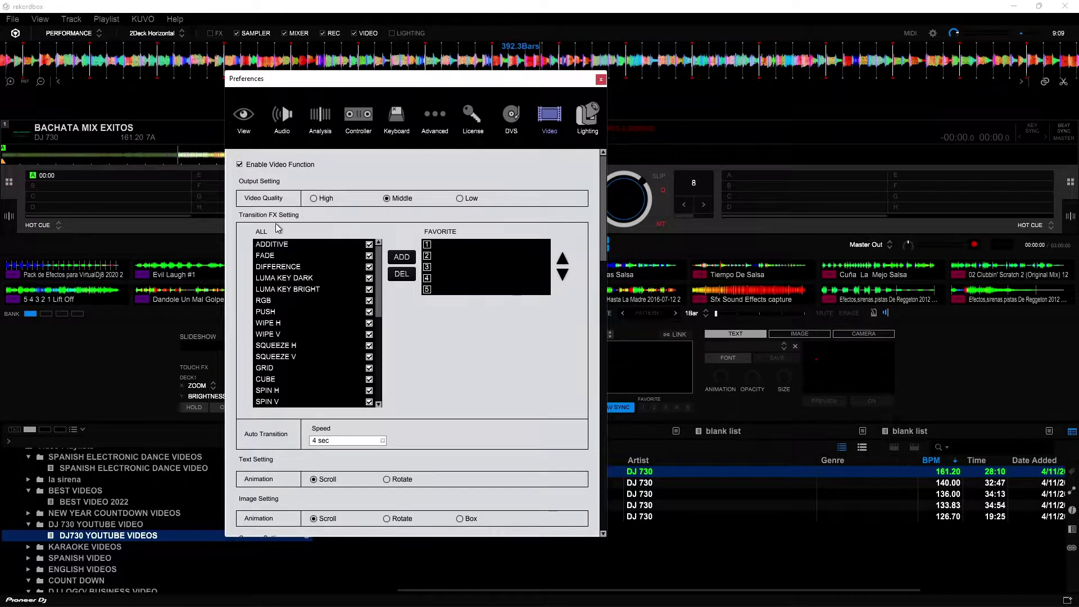
pyautogui.scroll(-15, 467, 372)
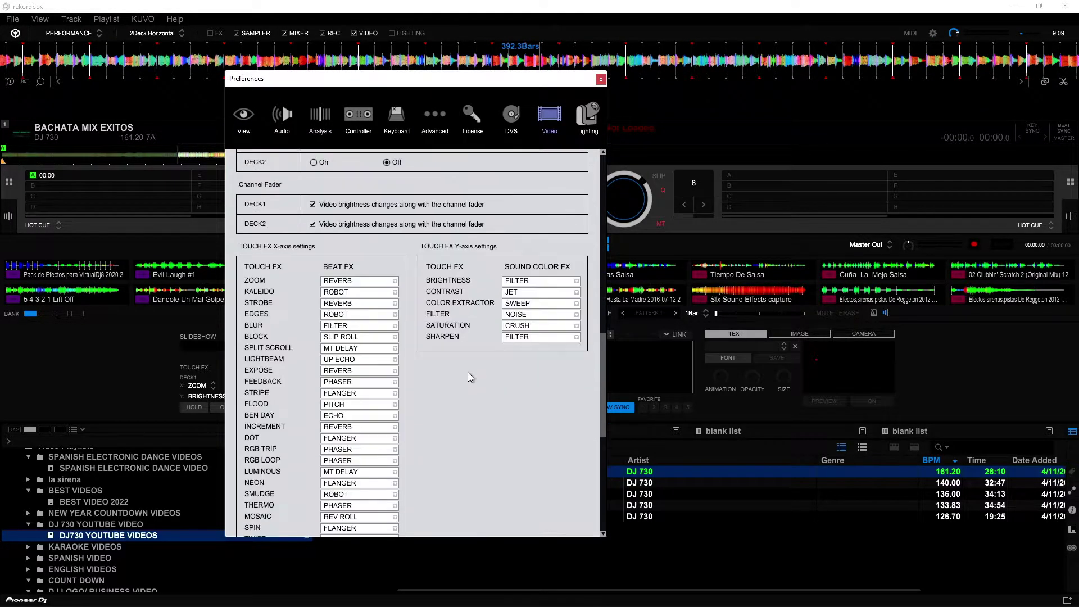
pyautogui.scroll(-3, 470, 377)
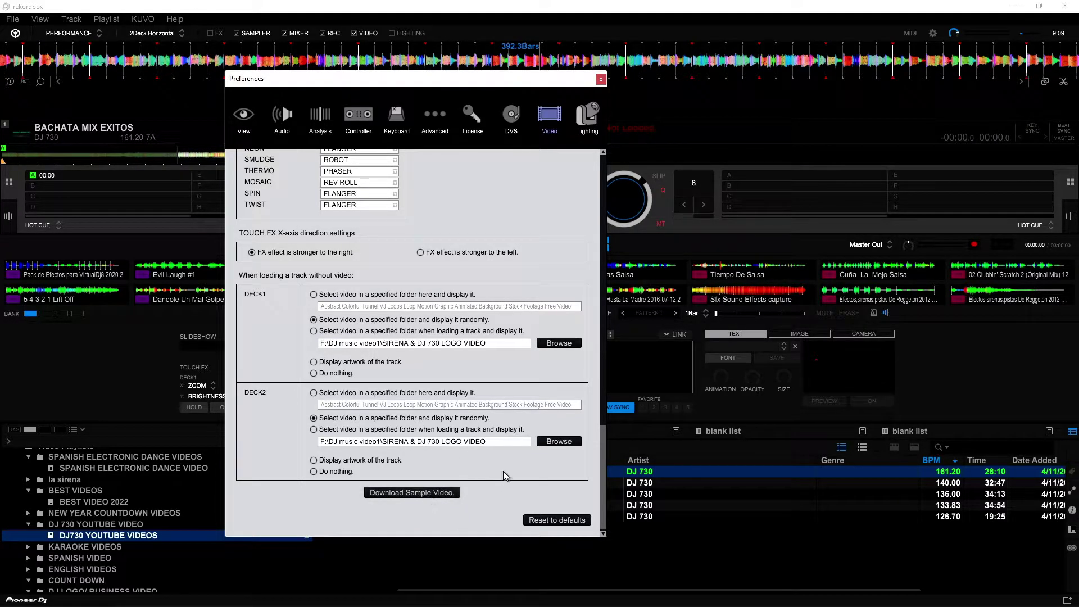
pyautogui.click(438, 498)
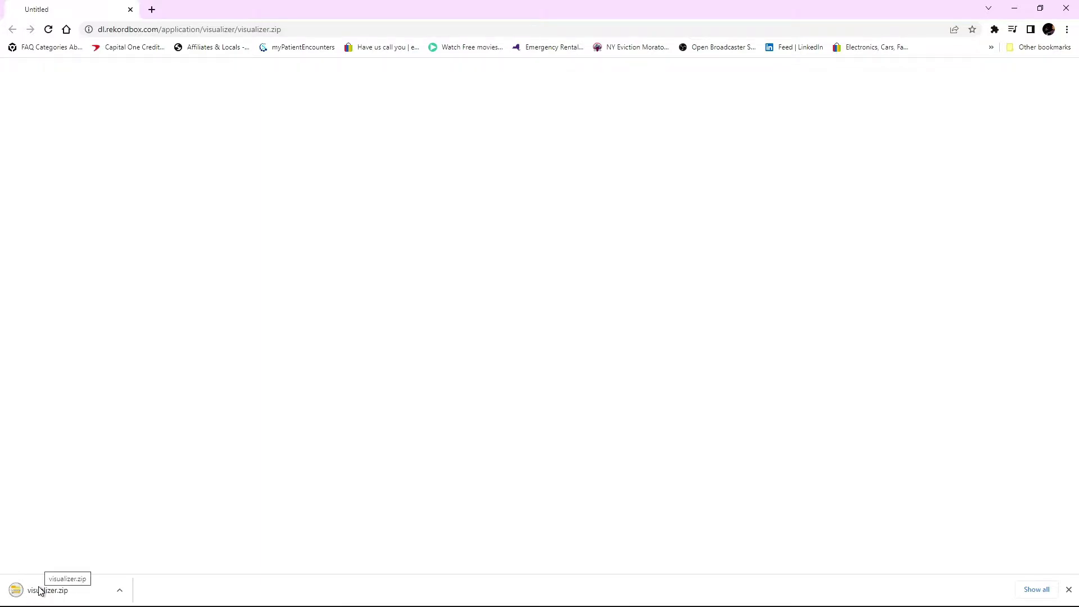
# - Open the downloaded visualizer.zip in File Explorer and cut all eight videos, 01_SPHERE through 08_SQUARE
pyautogui.click(18, 591)
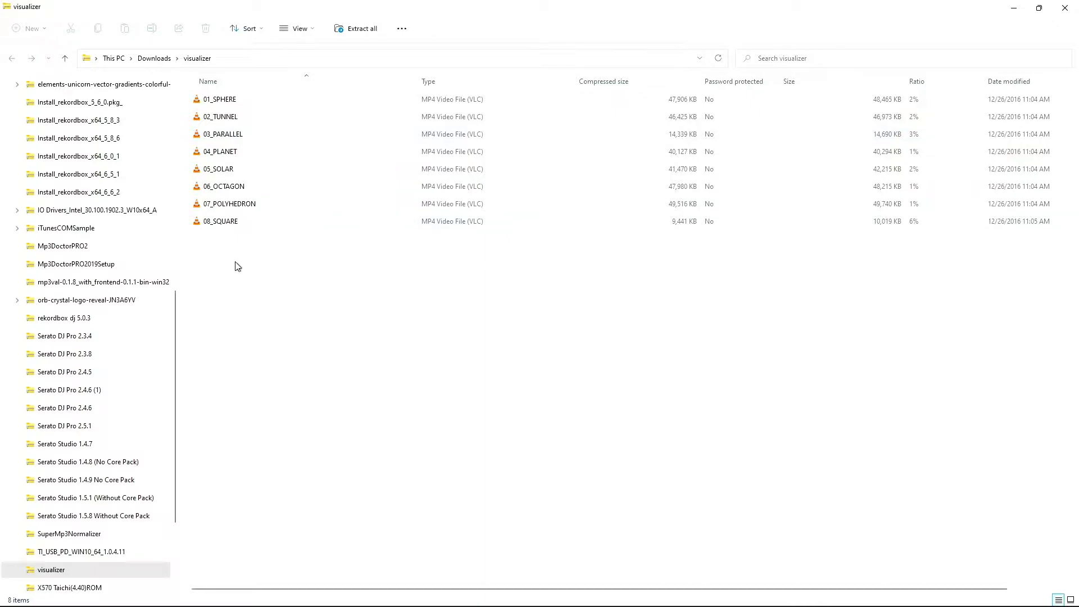
pyautogui.moveTo(238, 267); pyautogui.dragTo(224, 91)
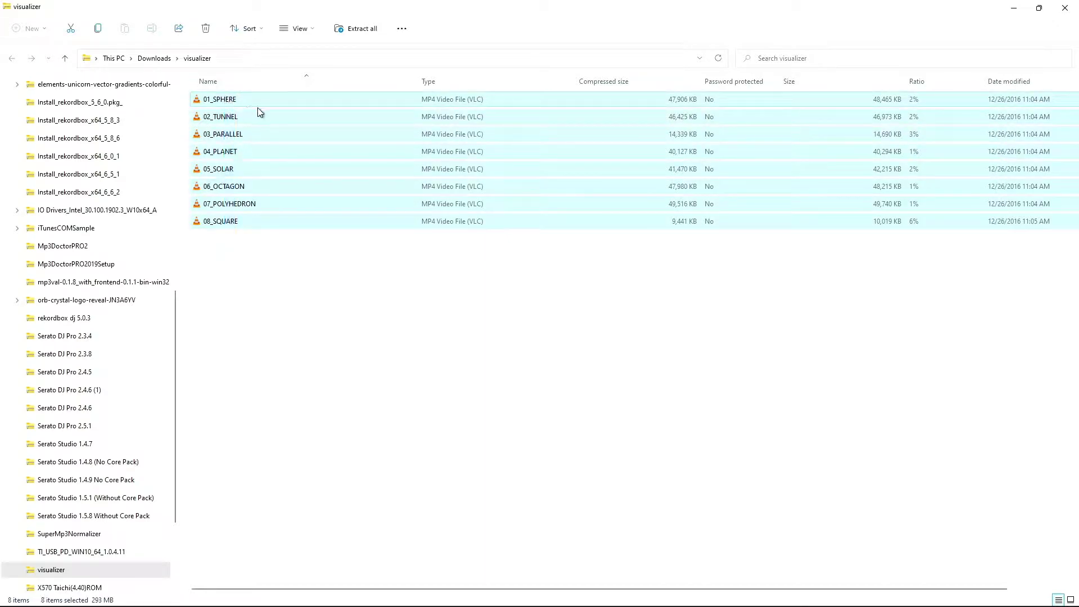
pyautogui.rightClick(266, 108)
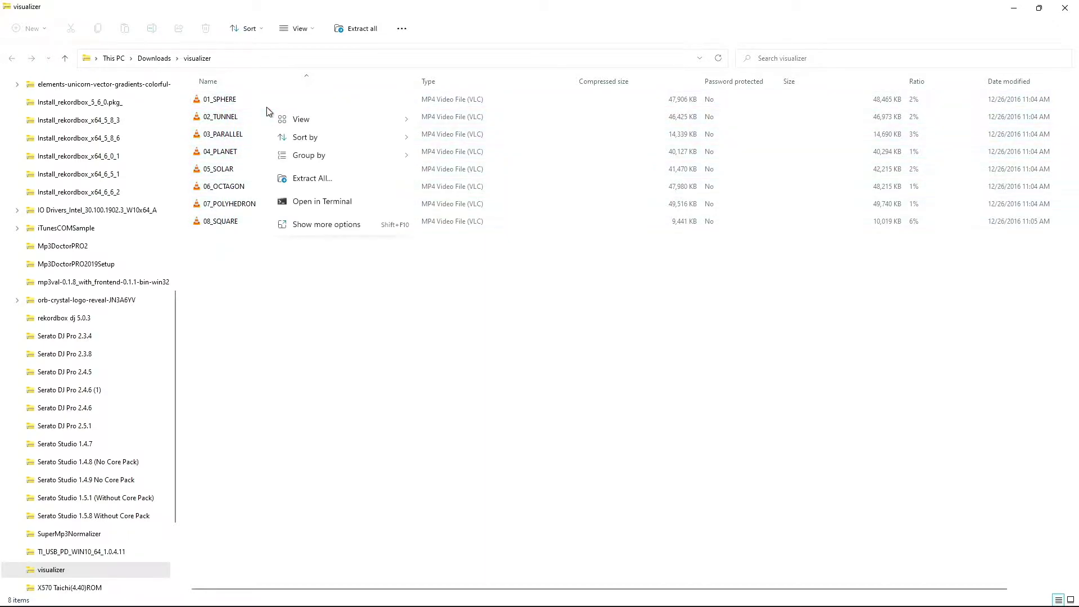
pyautogui.moveTo(247, 254); pyautogui.dragTo(248, 93)
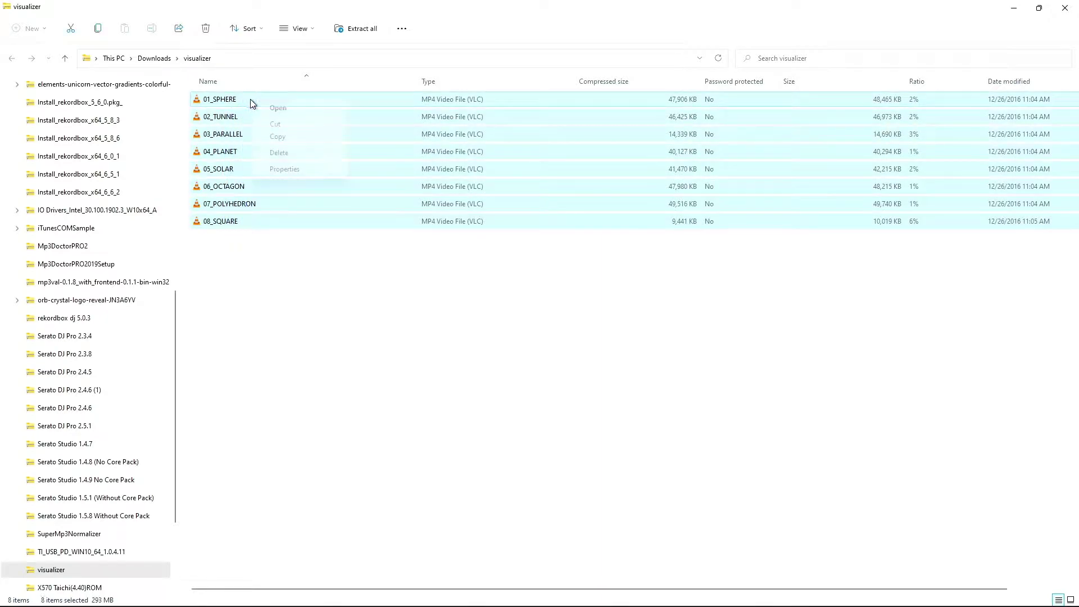
pyautogui.click(286, 123)
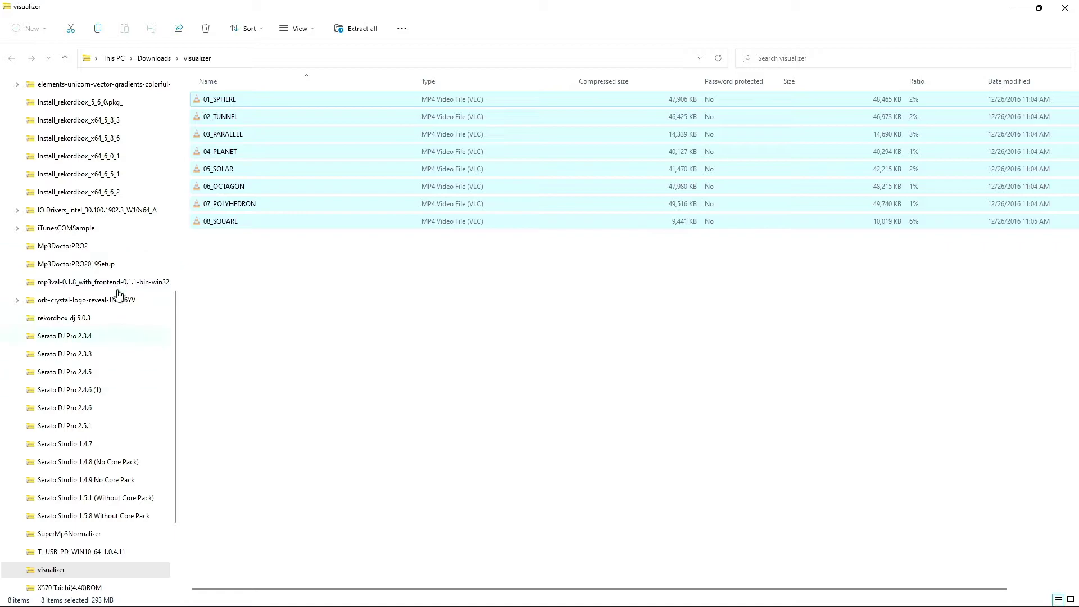
# - Paste the sample videos into the SIRENA & DJ 730 LOGO VIDEO folder inside DJ music video1 on Local Disk (F:)
pyautogui.click(65, 59)
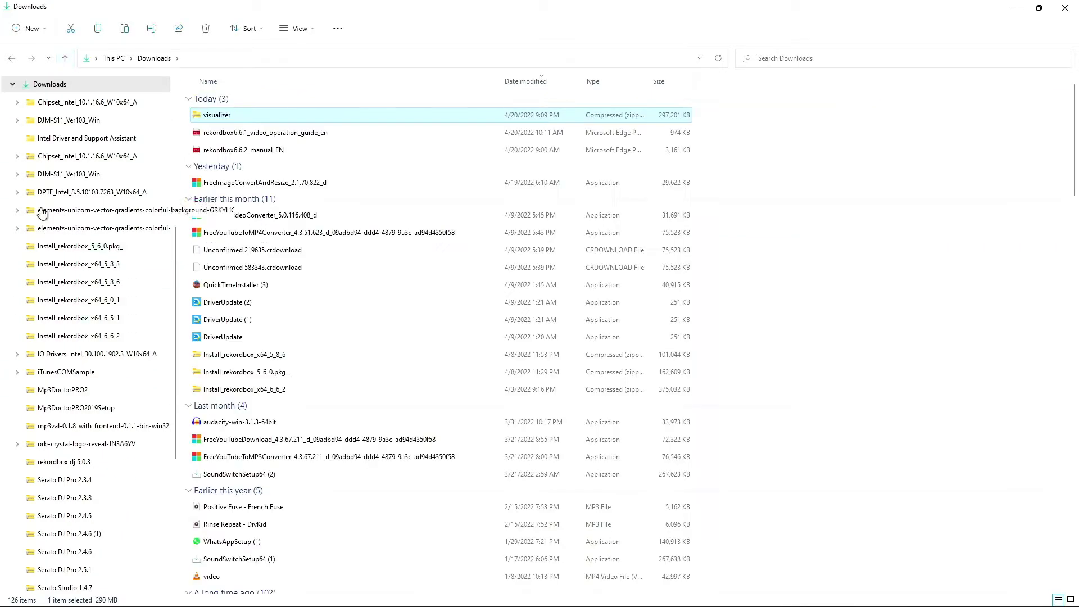
pyautogui.click(12, 60)
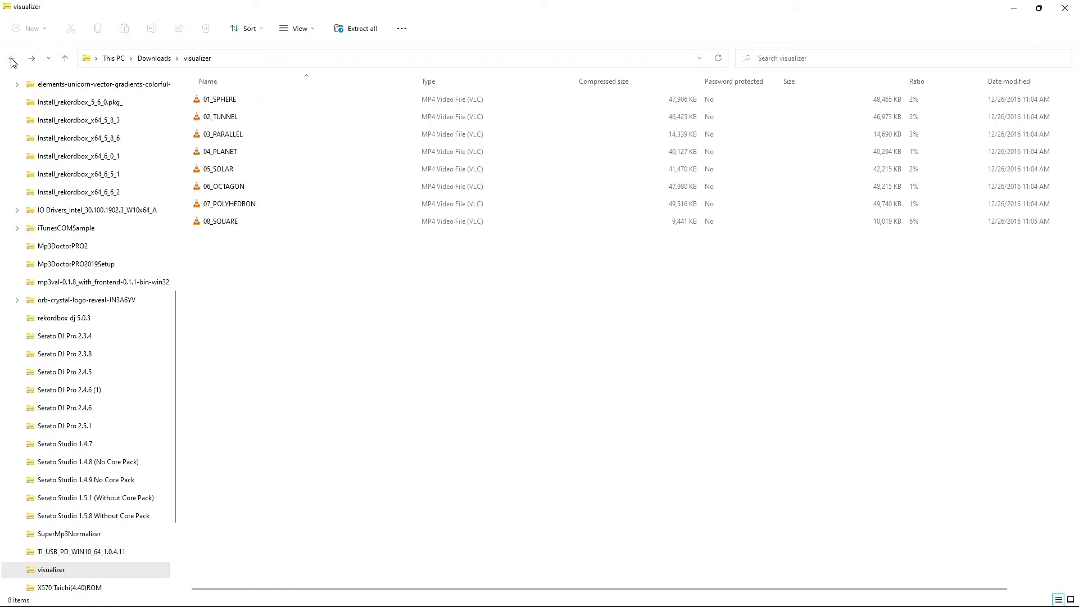
pyautogui.click(63, 59)
pyautogui.click(64, 59)
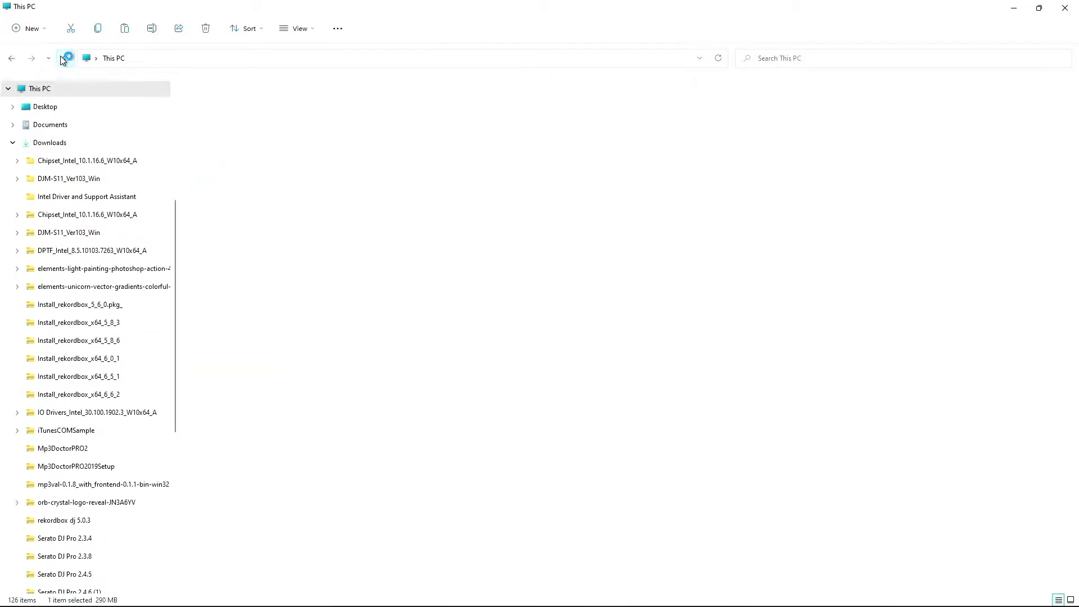
pyautogui.click(14, 143)
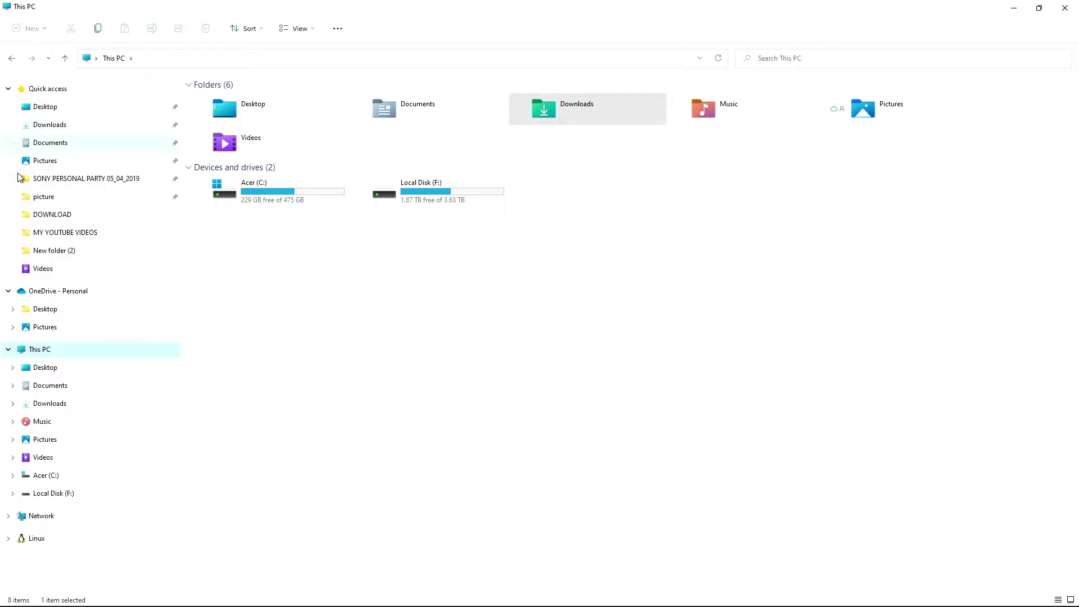
pyautogui.click(23, 494)
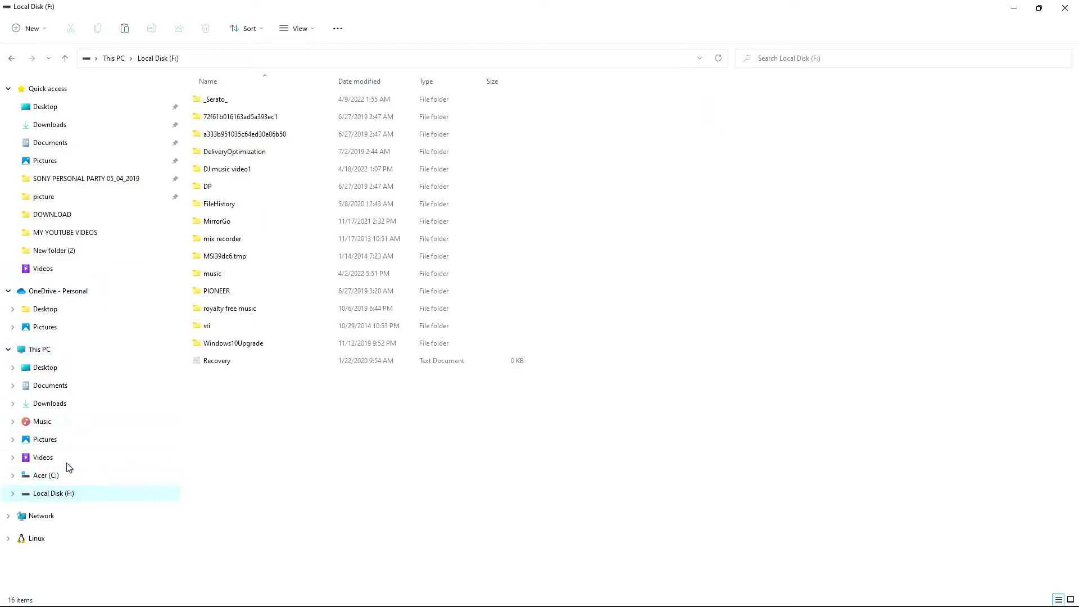
pyautogui.doubleClick(219, 173)
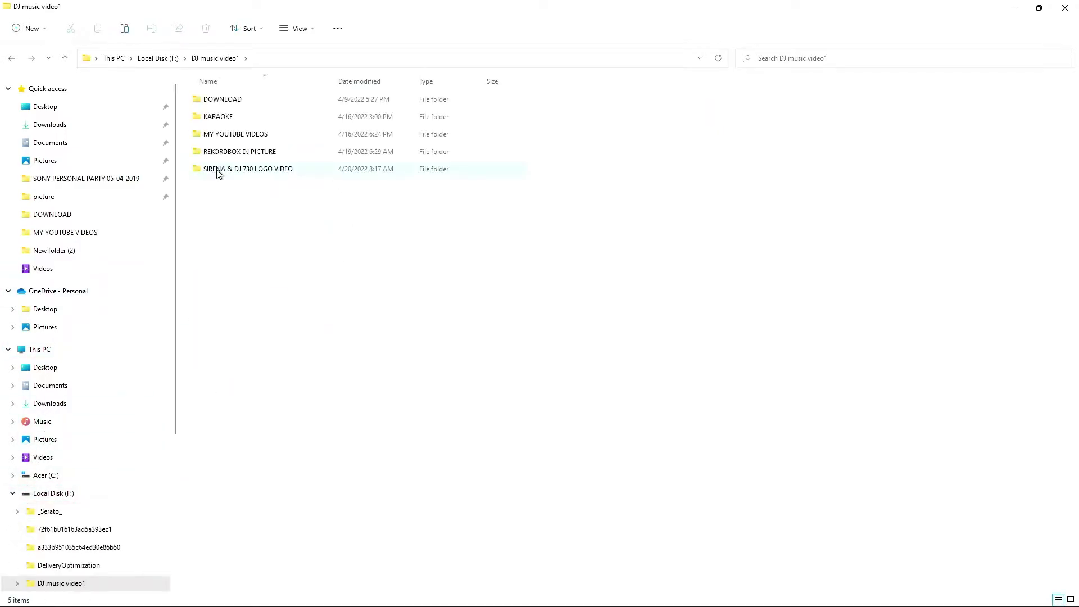
pyautogui.doubleClick(256, 170)
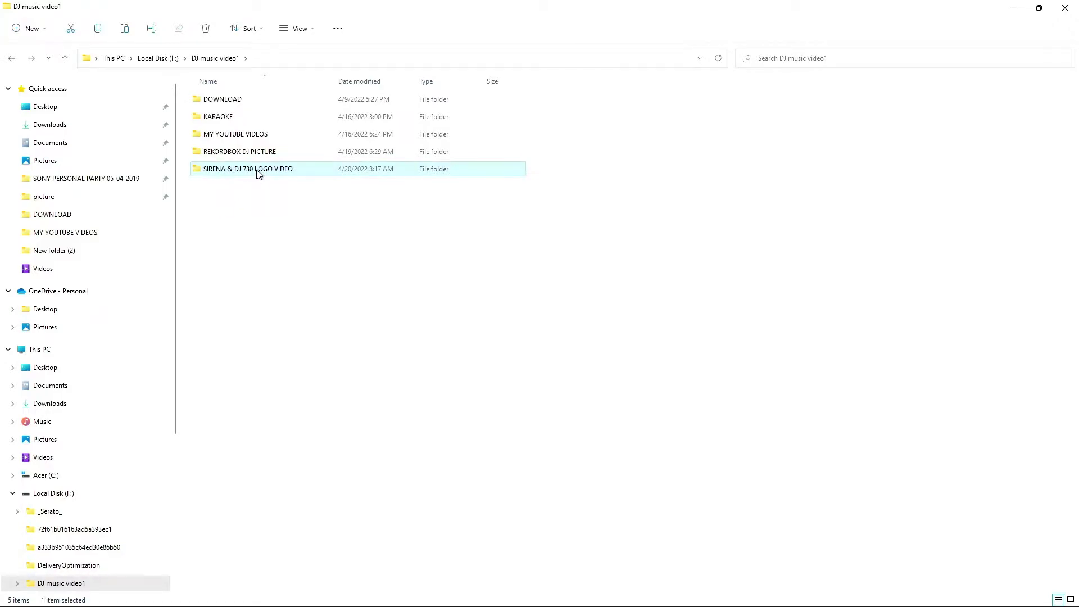
pyautogui.rightClick(816, 202)
pyautogui.click(830, 214)
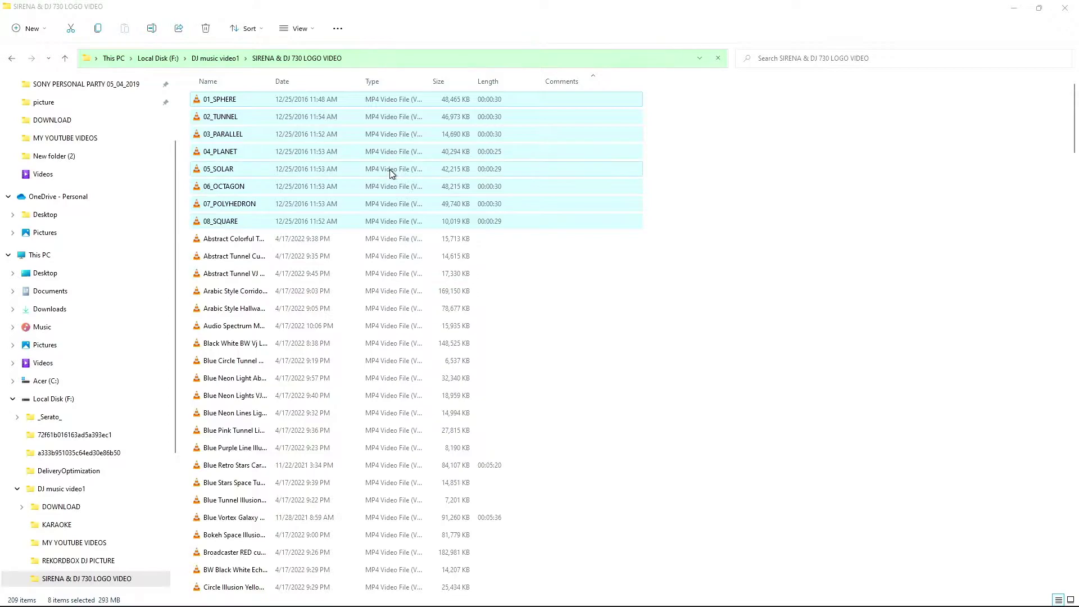
# - Preview the pasted 03_PARALLEL sample video in VLC media player
pyautogui.click(265, 120)
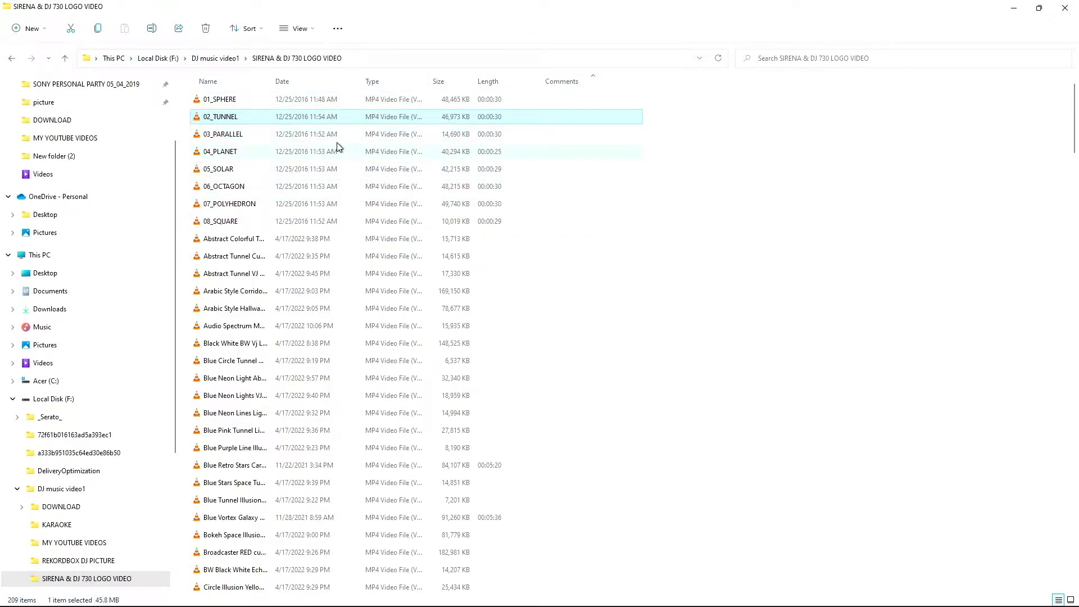
pyautogui.click(308, 135)
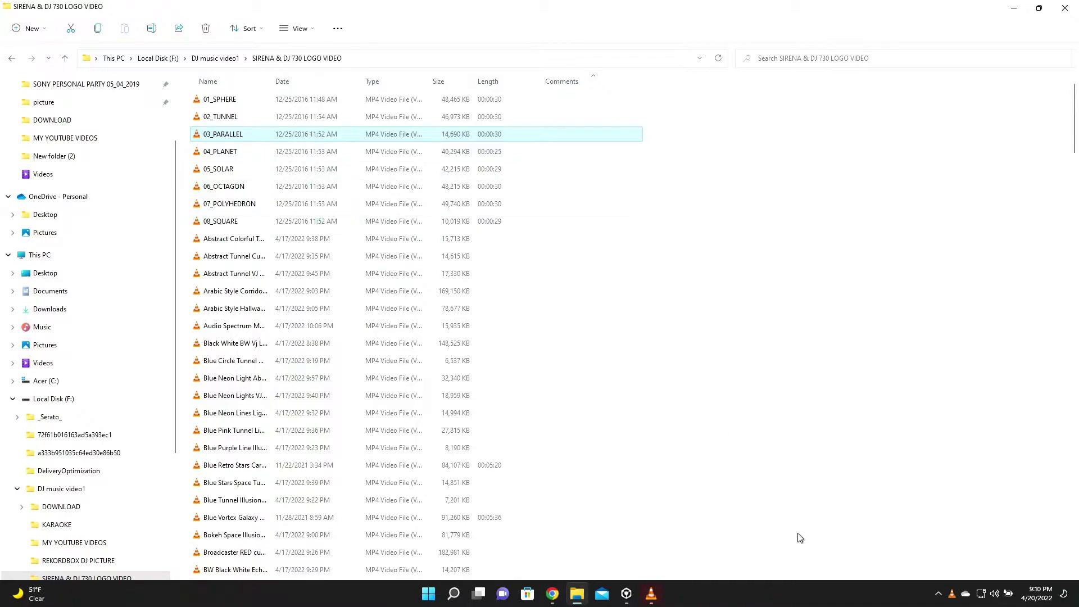
pyautogui.click(652, 593)
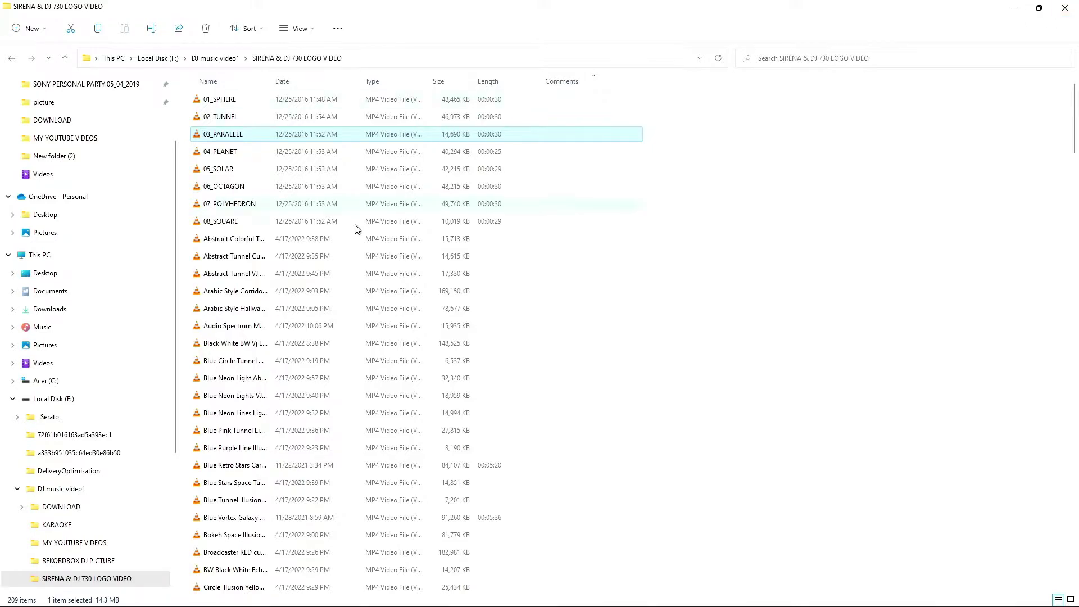
# - Find the la sirena presenta 4 GIF in the video folder, view it in Photos, and close it
pyautogui.scroll(-16, 415, 181)
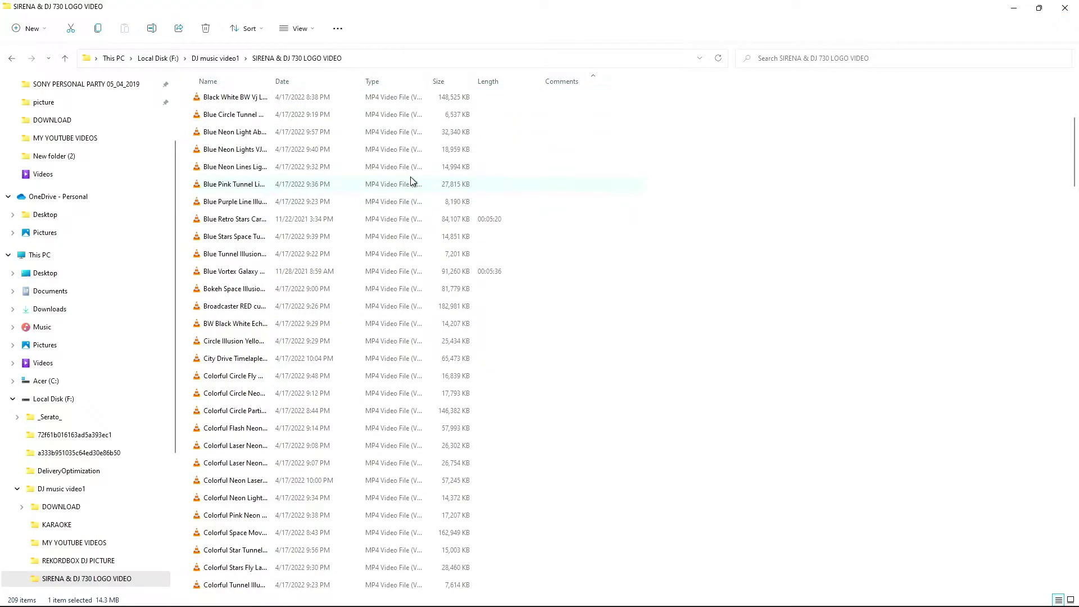
pyautogui.scroll(-20, 413, 181)
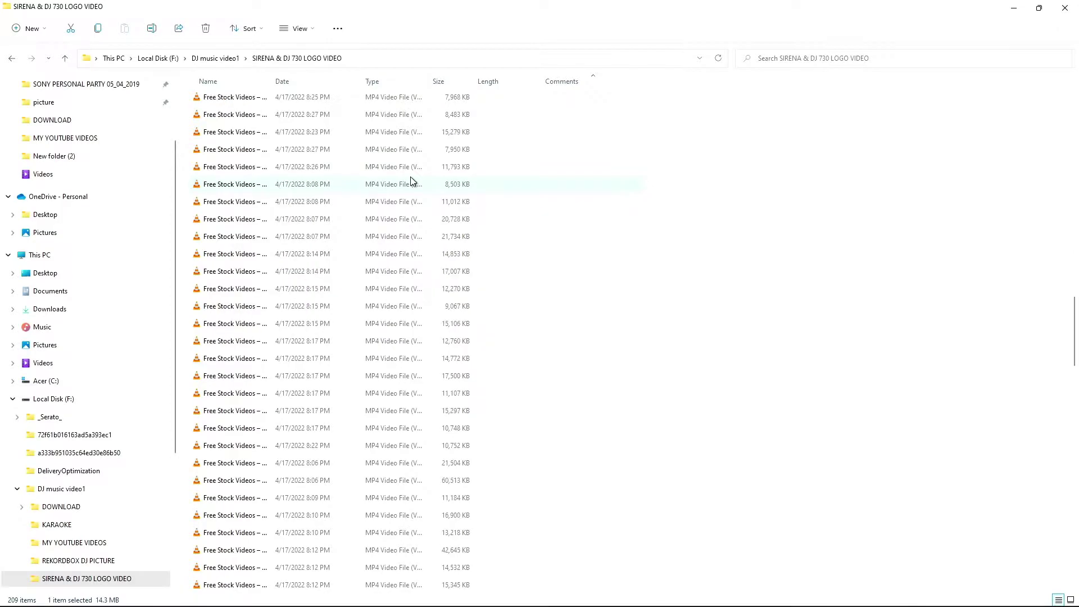
pyautogui.scroll(-20, 366, 296)
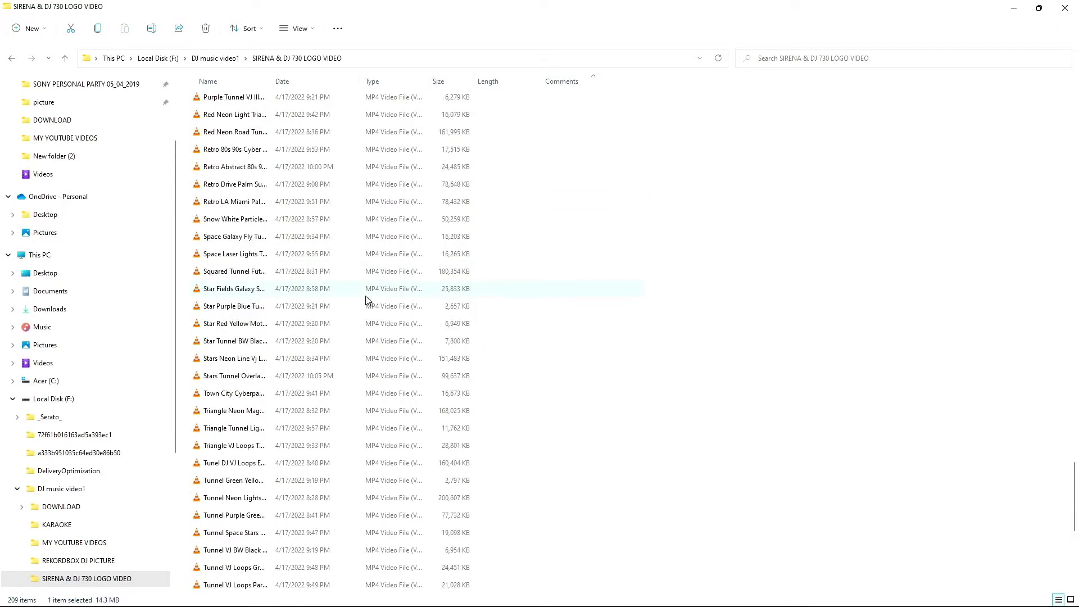
pyautogui.scroll(10, 278, 276)
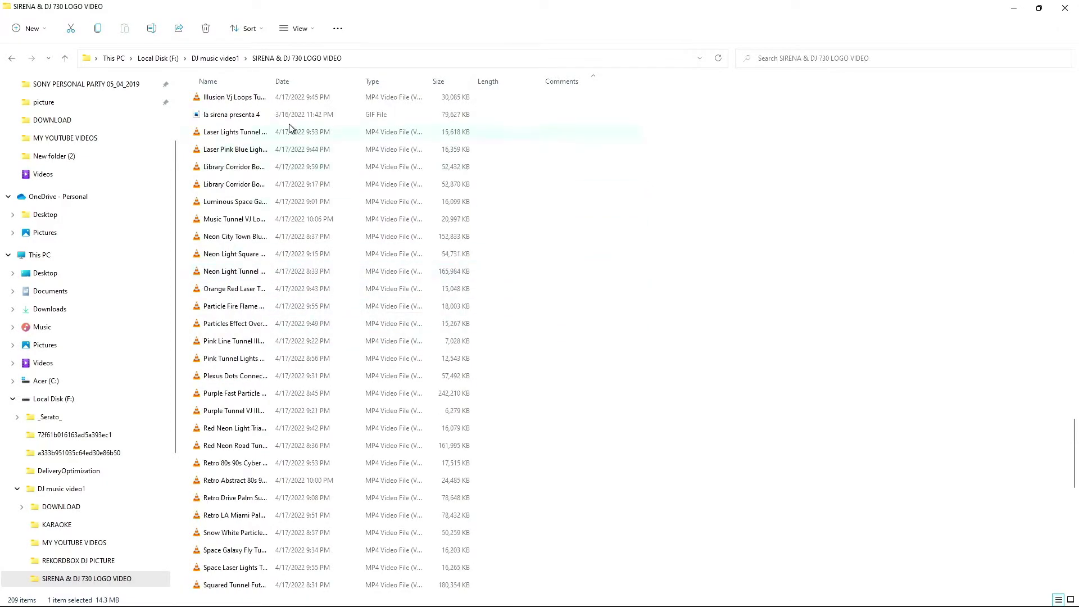
pyautogui.click(234, 273)
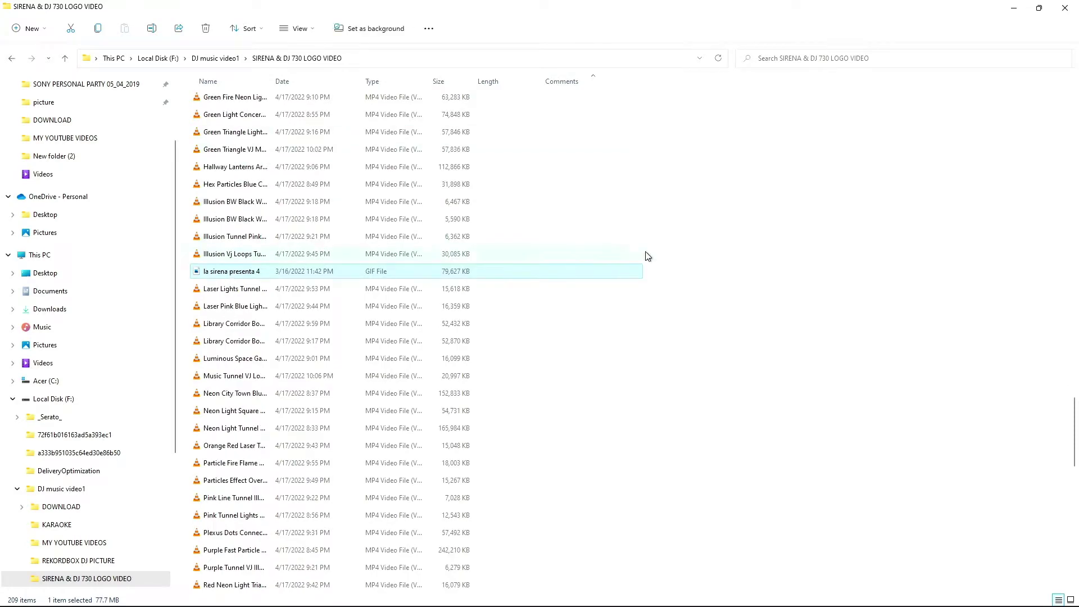
pyautogui.press('Return')
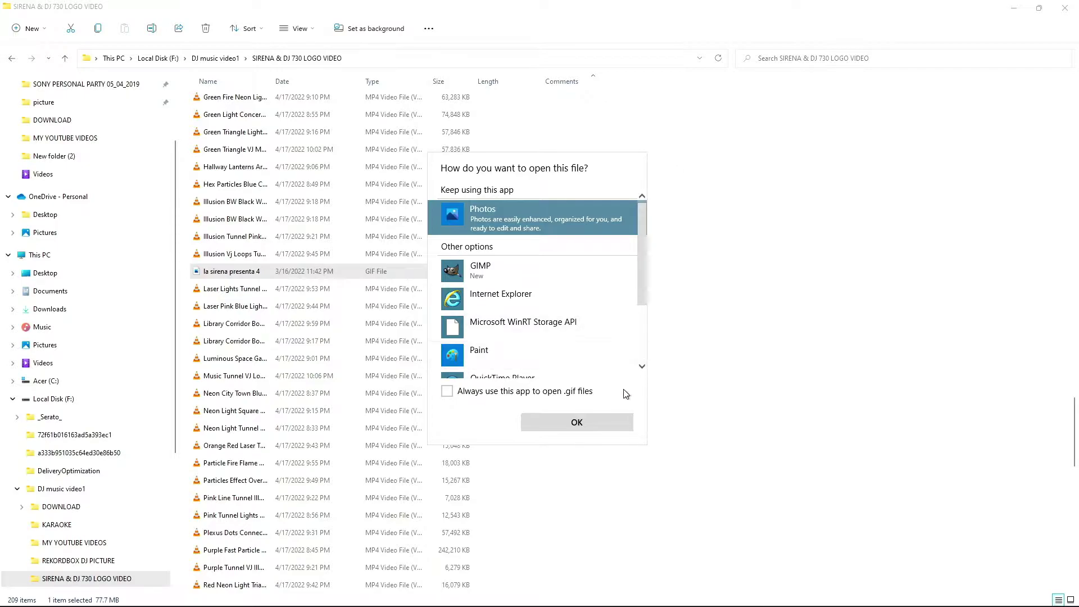
pyautogui.click(619, 421)
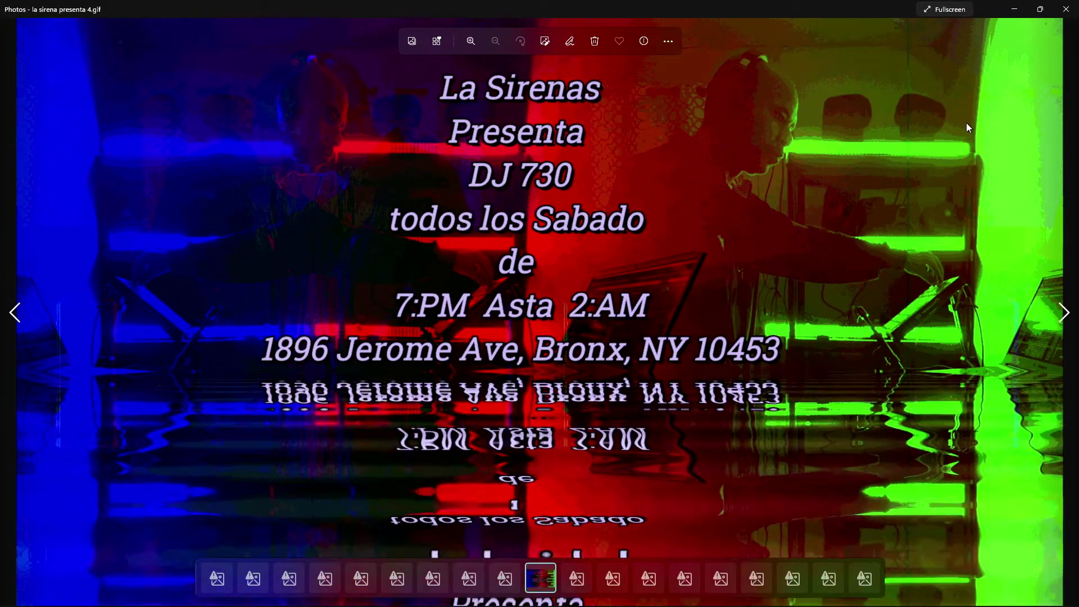
pyautogui.click(1066, 10)
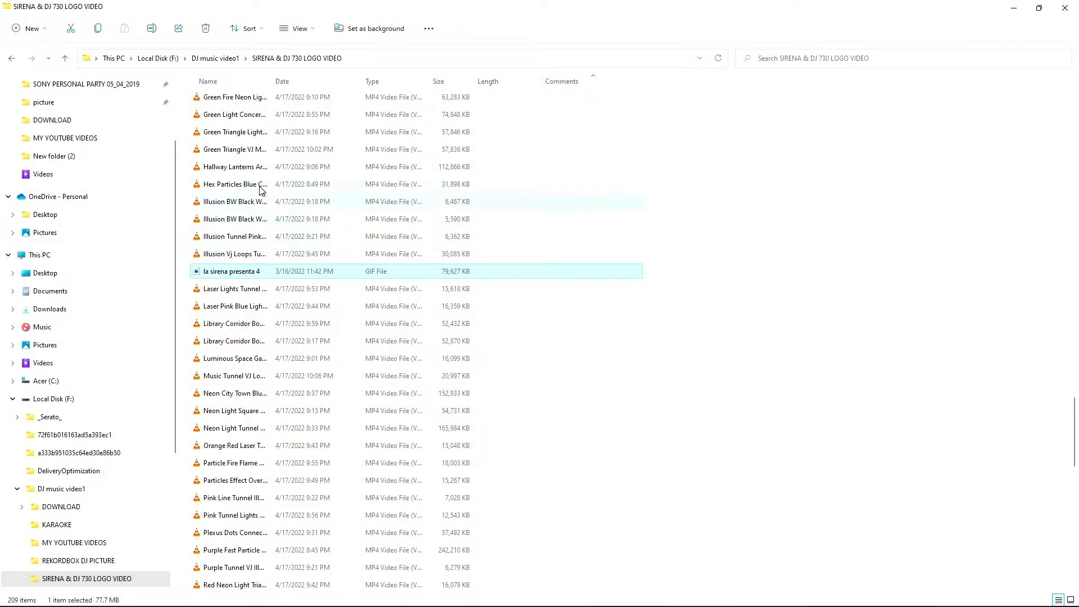
# - Browse back through the video folder and play the DJ 730 EFX 11 logo video in VLC media player
pyautogui.scroll(20, 237, 202)
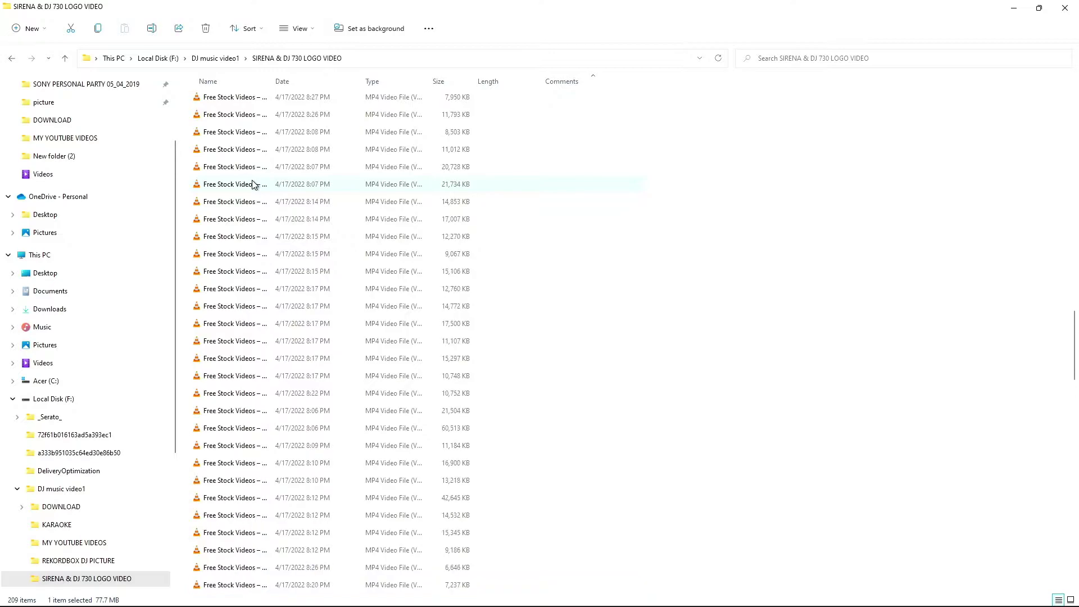
pyautogui.scroll(7, 254, 185)
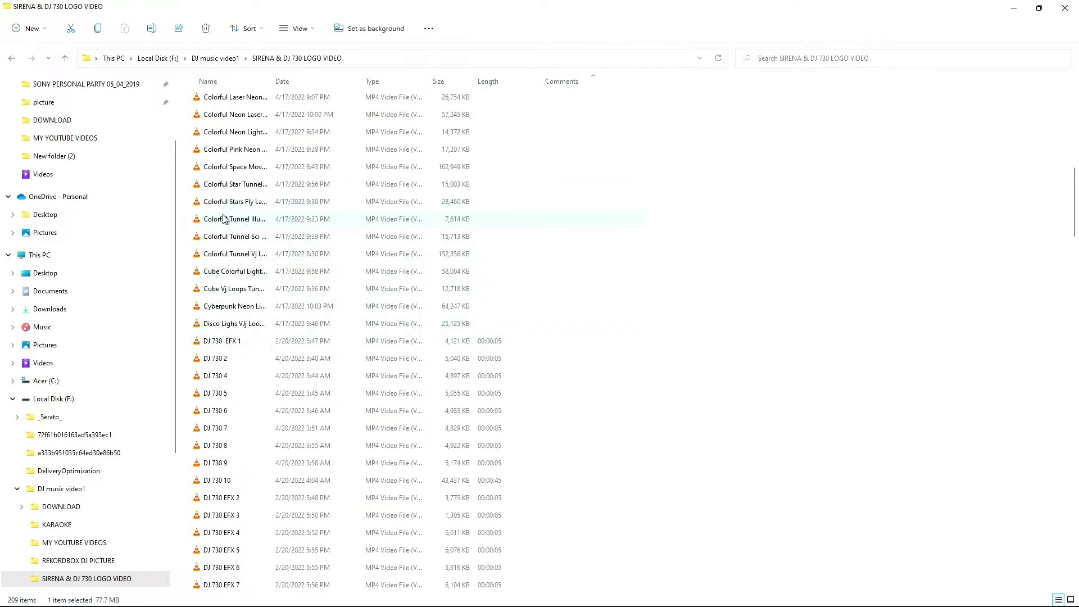
pyautogui.scroll(5, 224, 208)
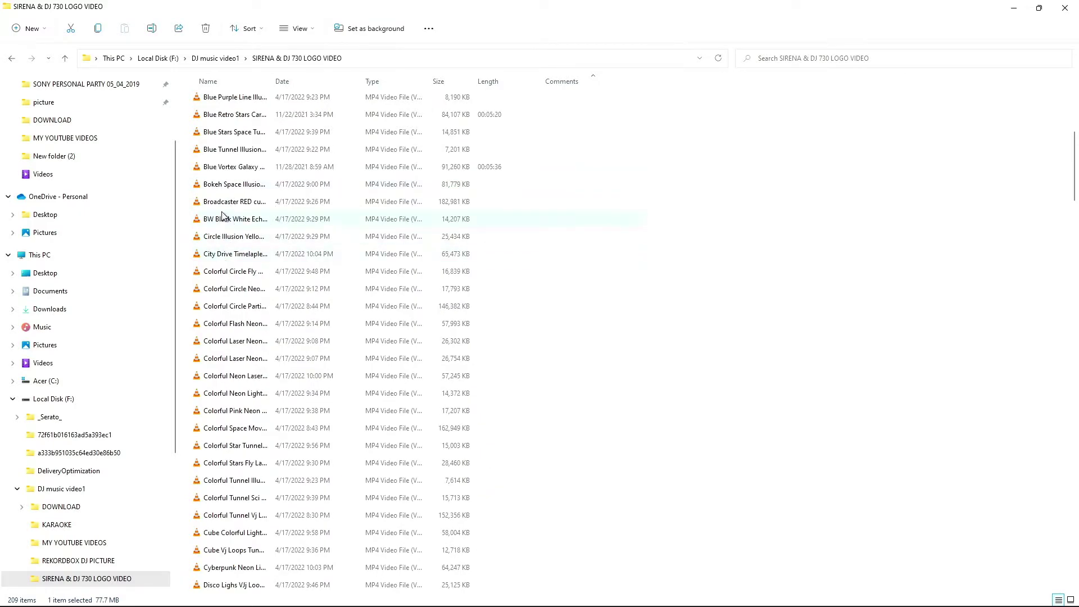
pyautogui.scroll(5, 214, 169)
pyautogui.scroll(2, 209, 160)
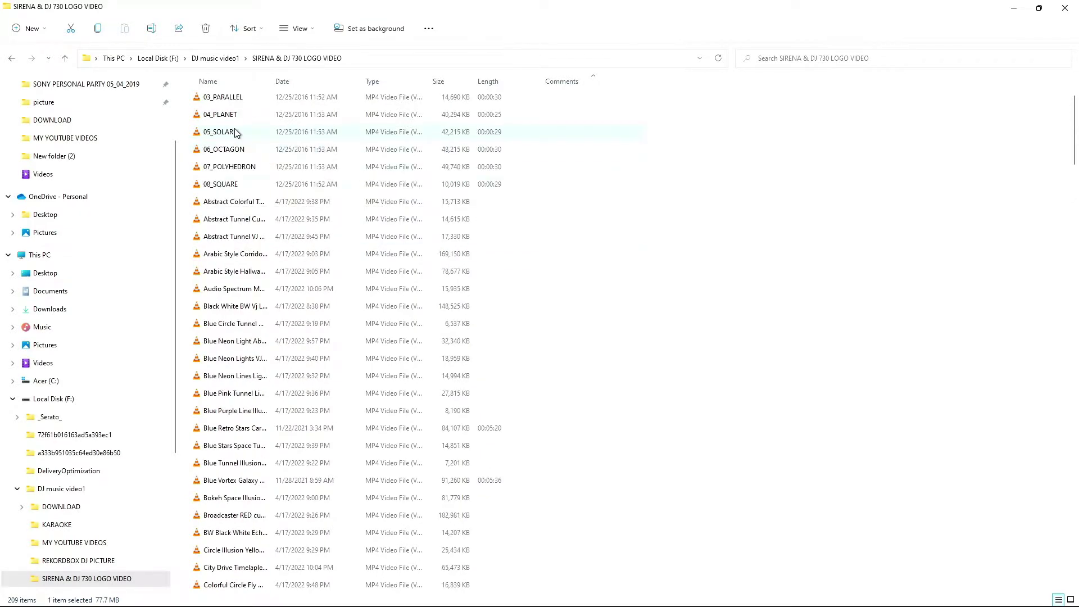
pyautogui.scroll(-9, 225, 146)
pyautogui.scroll(-10, 236, 133)
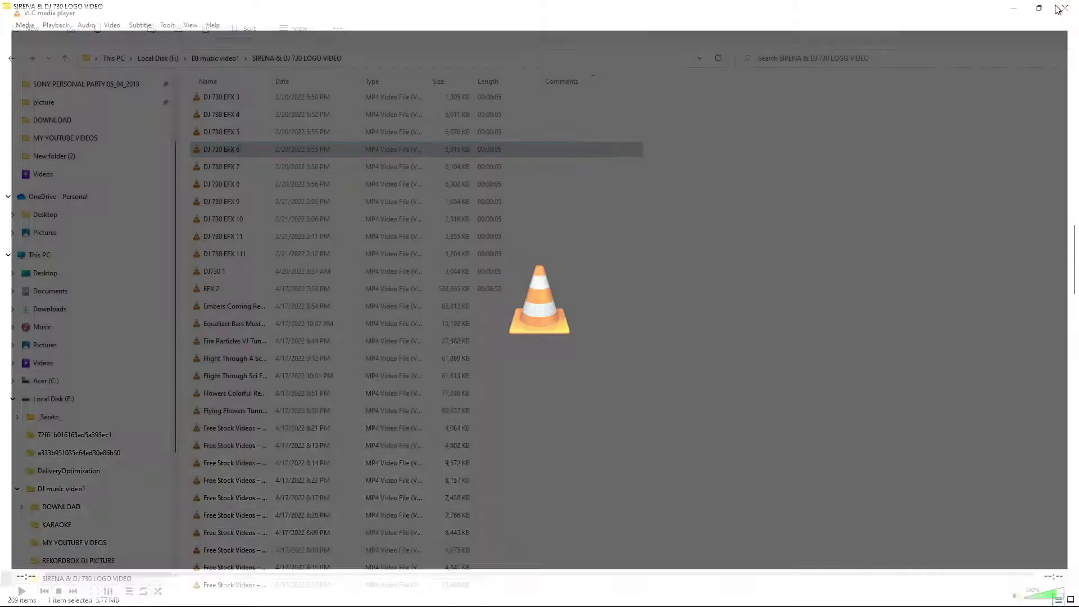
pyautogui.doubleClick(237, 204)
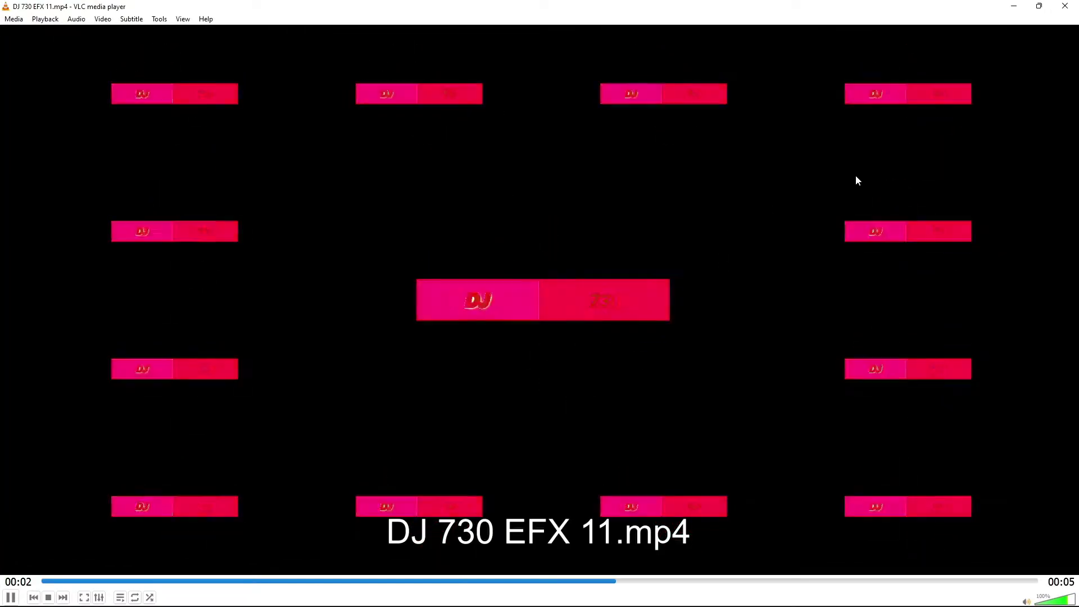
# - Close the playing logo video, and preview the DJ730 1 and DJ 730 EFX 2 videos in VLC media player
pyautogui.click(1065, 6)
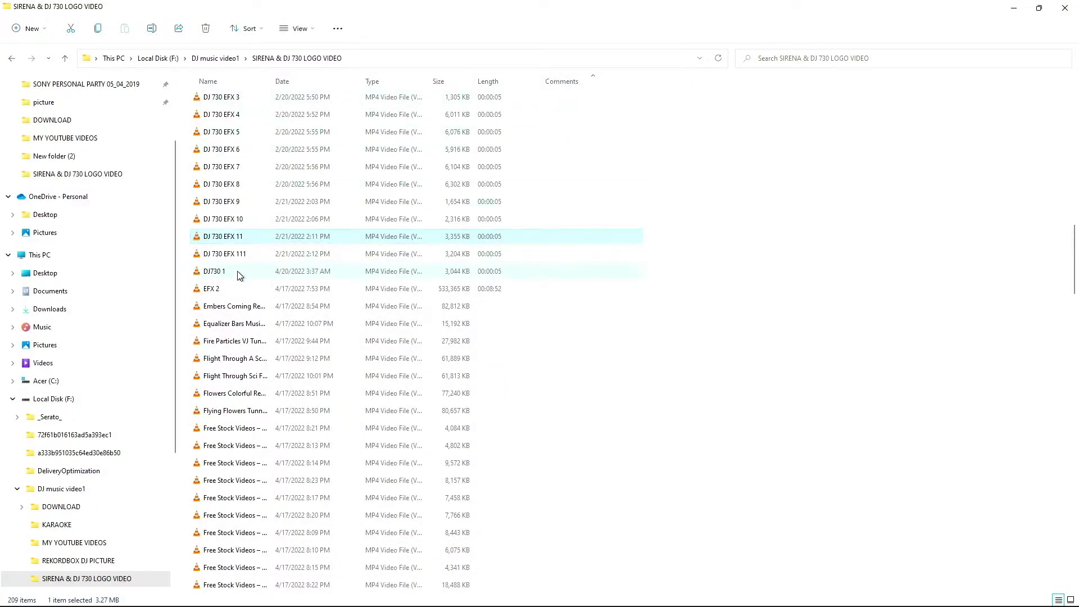
pyautogui.doubleClick(239, 271)
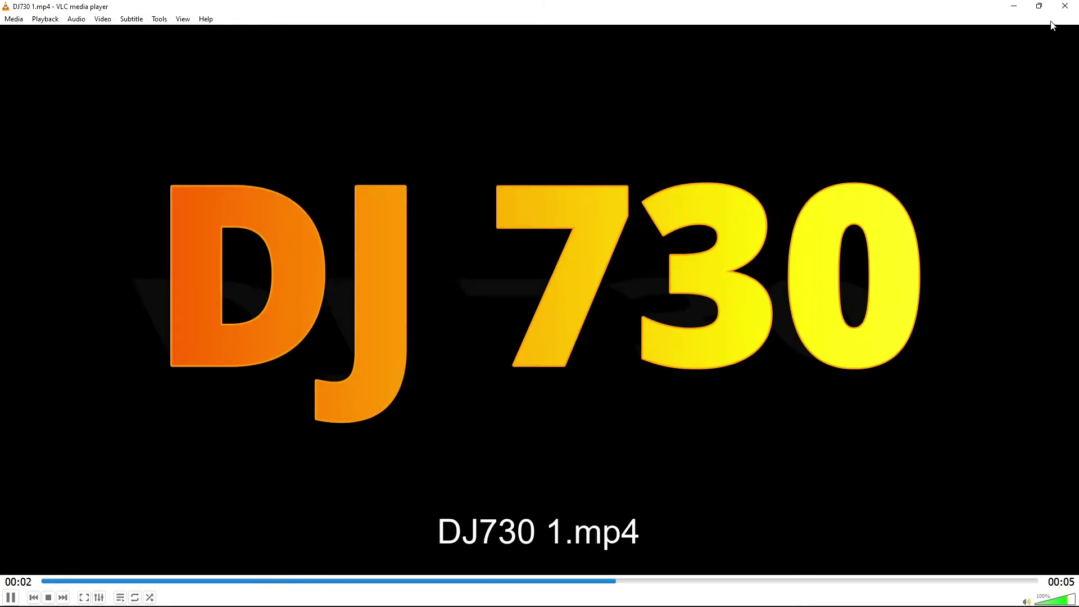
pyautogui.click(1068, 8)
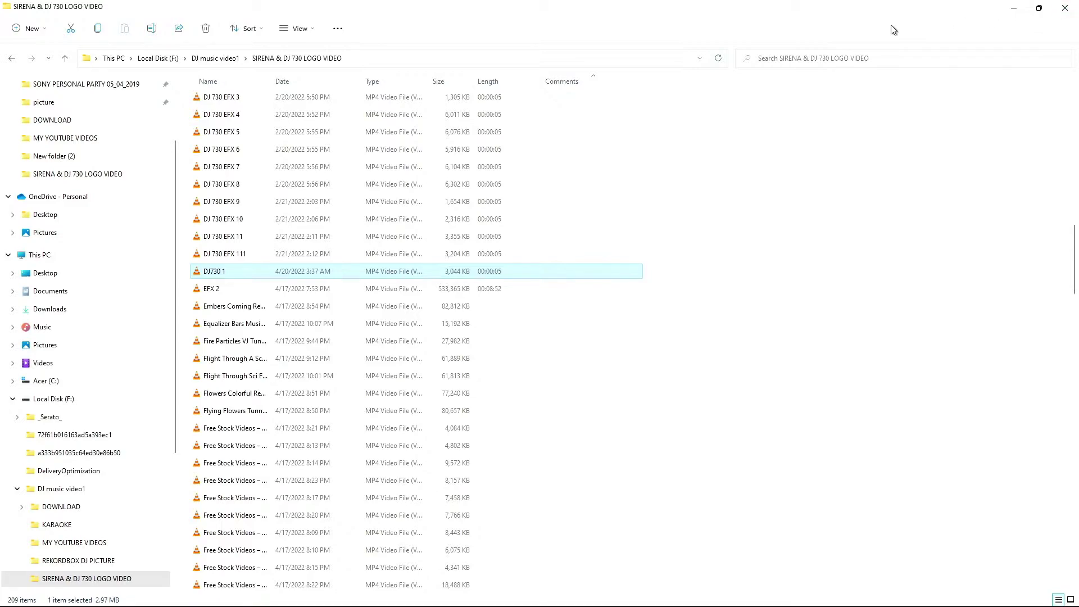
pyautogui.scroll(2, 306, 140)
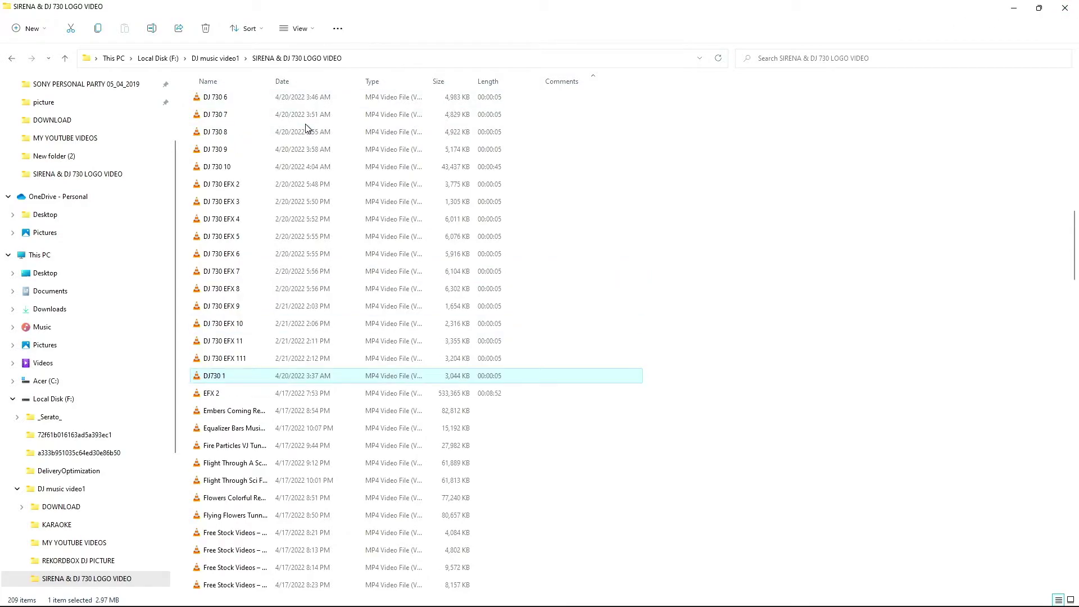
pyautogui.doubleClick(262, 186)
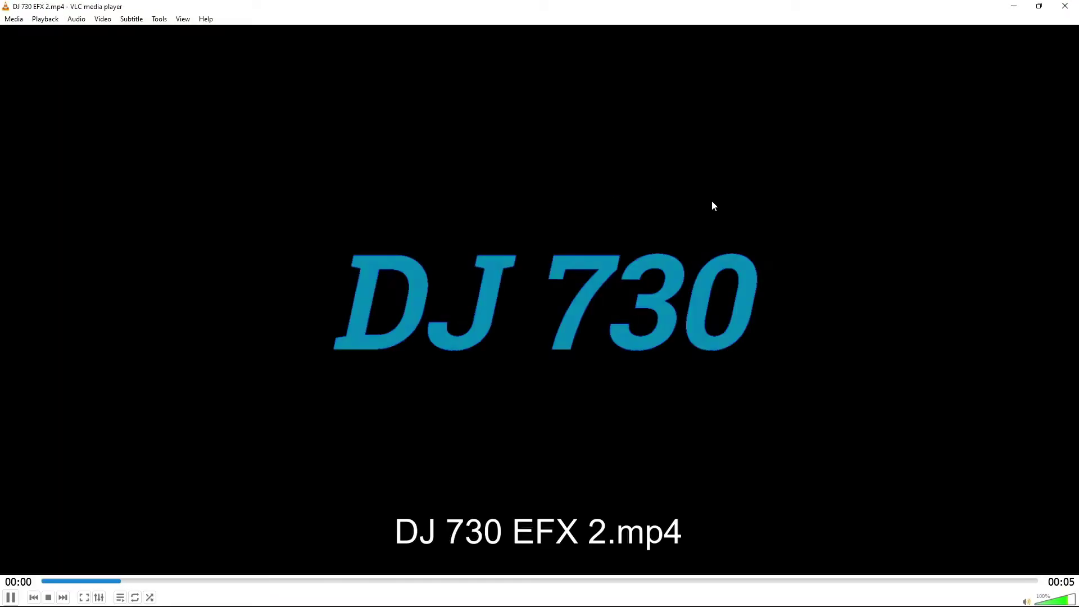
pyautogui.click(1071, 8)
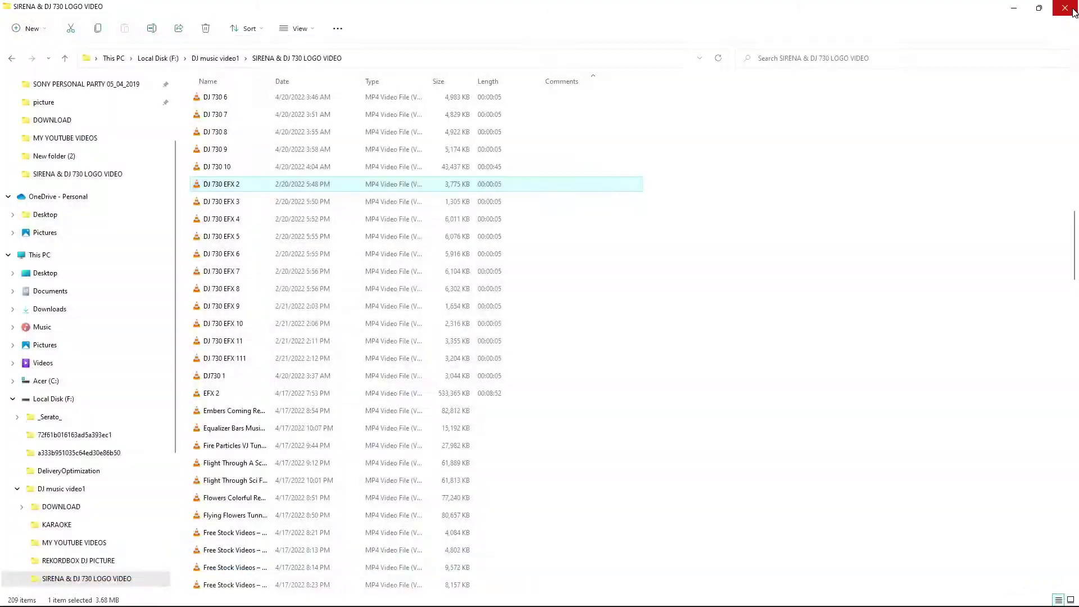
# - Preview the EFX 2 video in VLC media player, skip to about 02:36, and close the player
pyautogui.scroll(3, 442, 166)
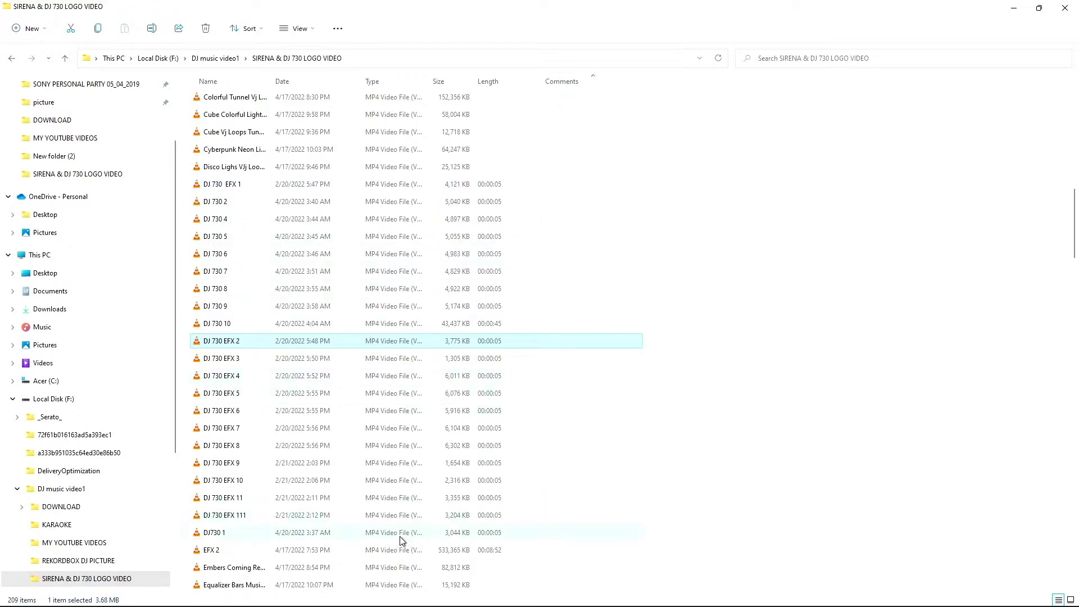
pyautogui.click(402, 549)
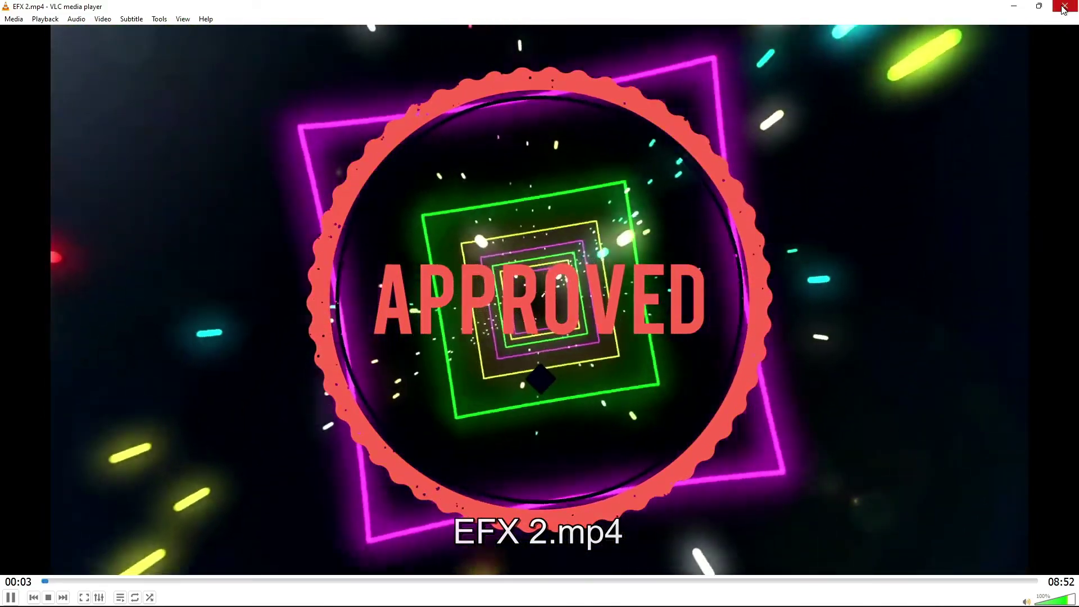
pyautogui.click(1064, 6)
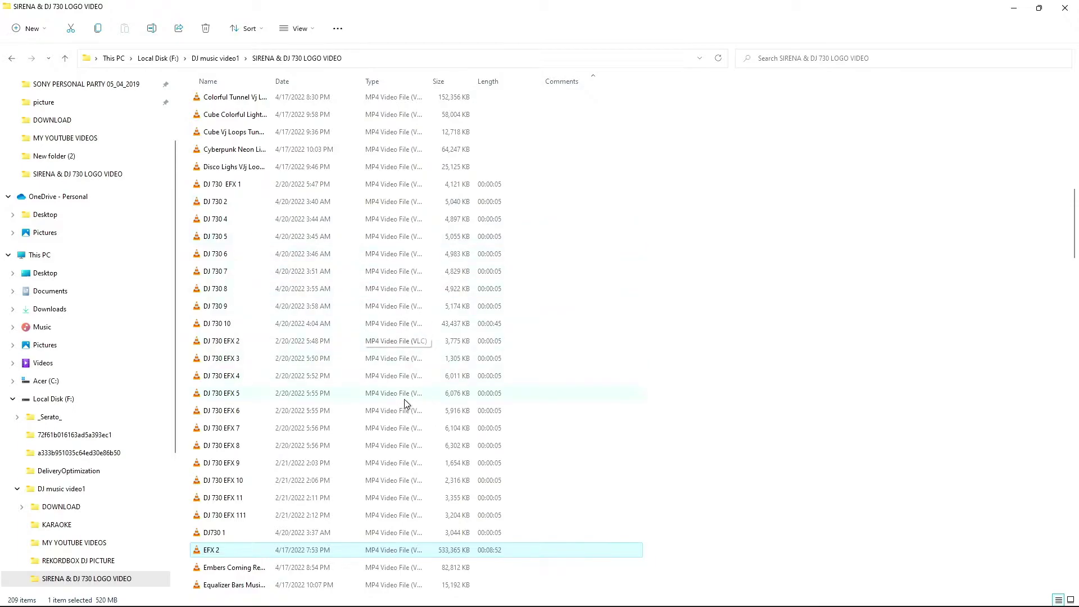
pyautogui.doubleClick(292, 550)
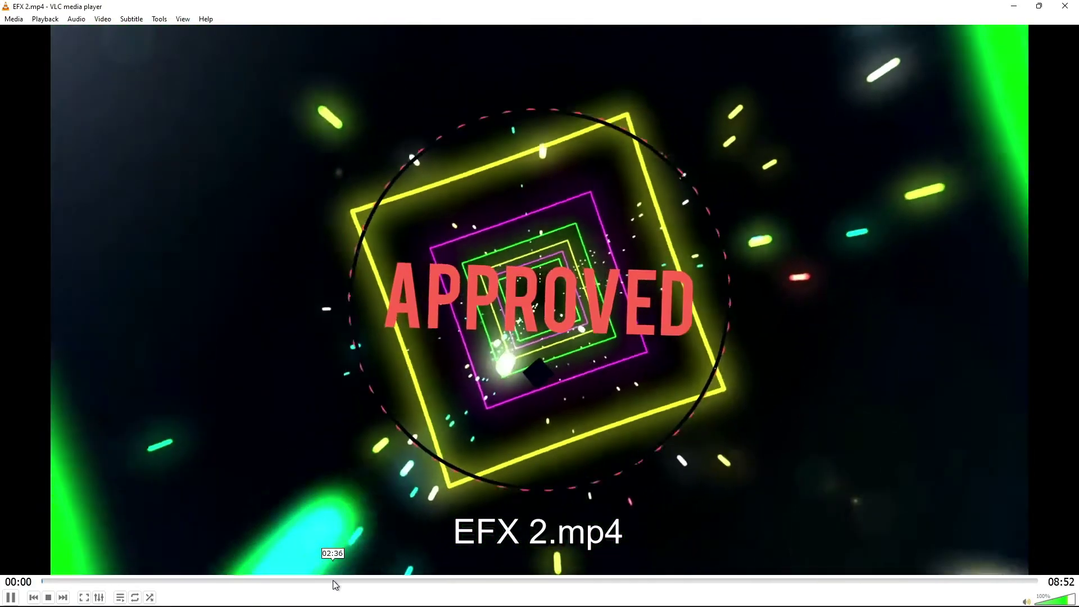
pyautogui.click(333, 581)
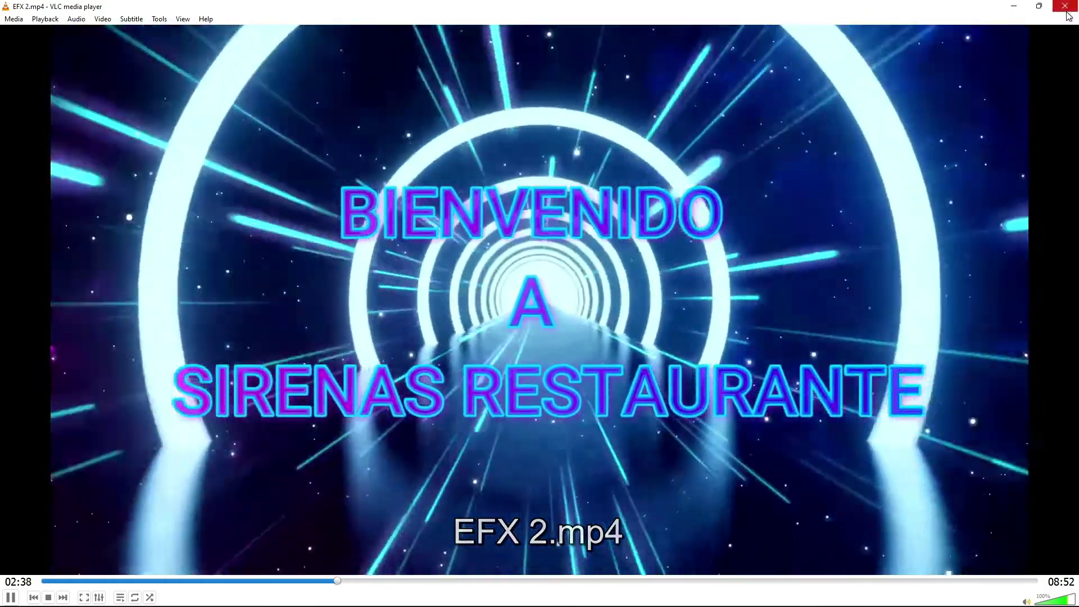
pyautogui.click(1067, 11)
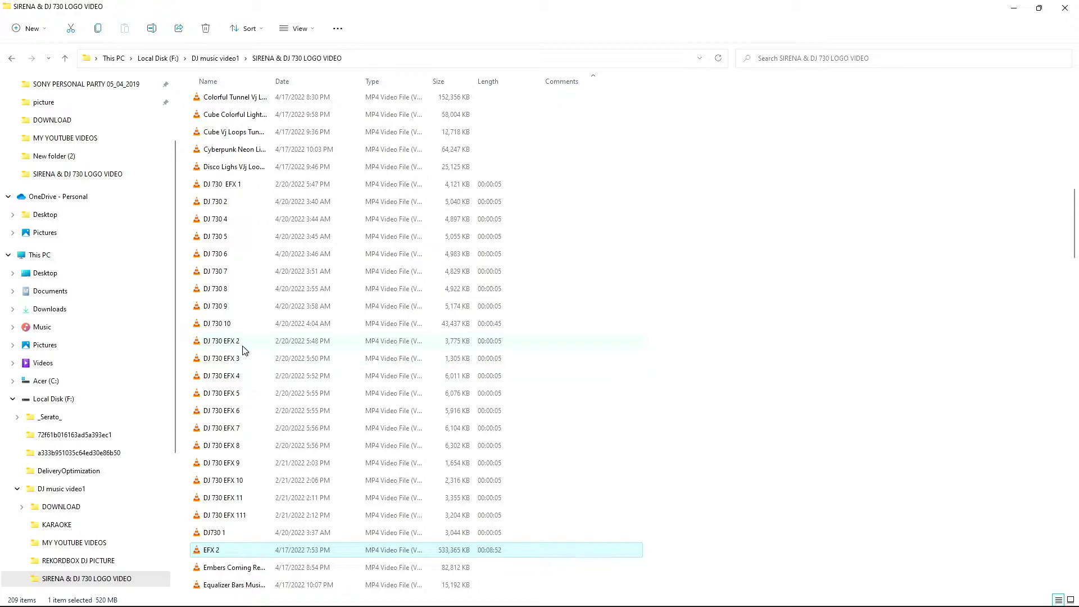
# - Look through the videos stored in the SIRENA & DJ 730 LOGO VIDEO folder and open DJ 730 10
pyautogui.scroll(-20, 238, 472)
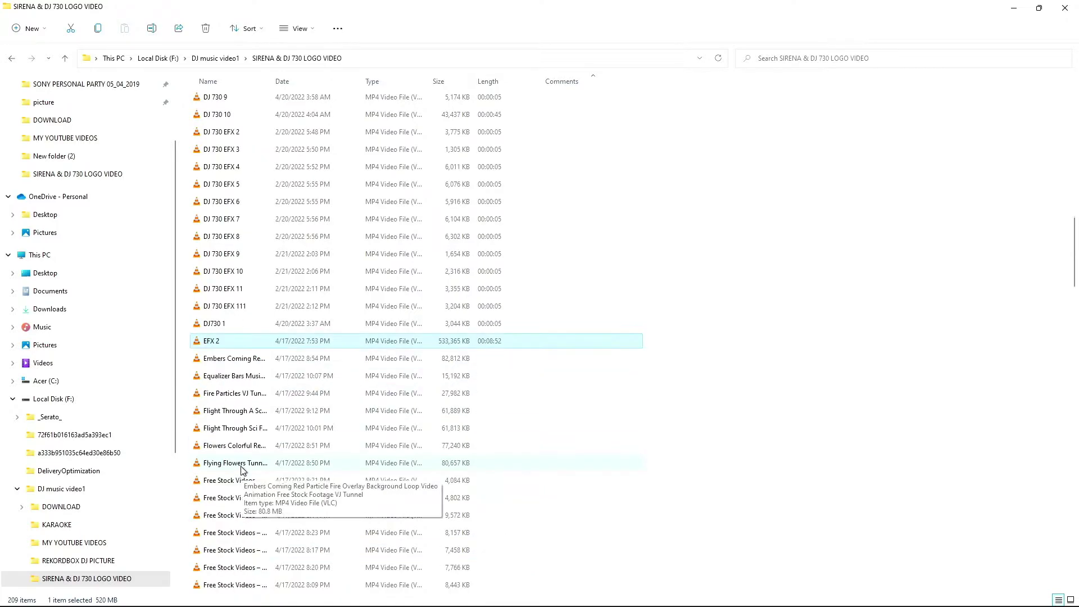
pyautogui.scroll(-20, 243, 471)
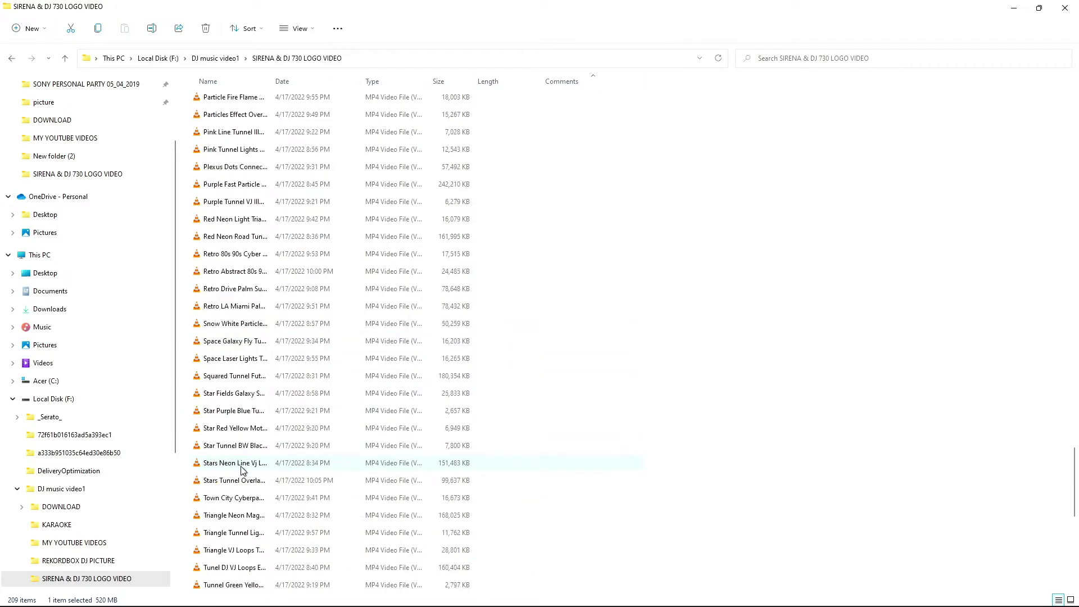
pyautogui.scroll(20, 243, 471)
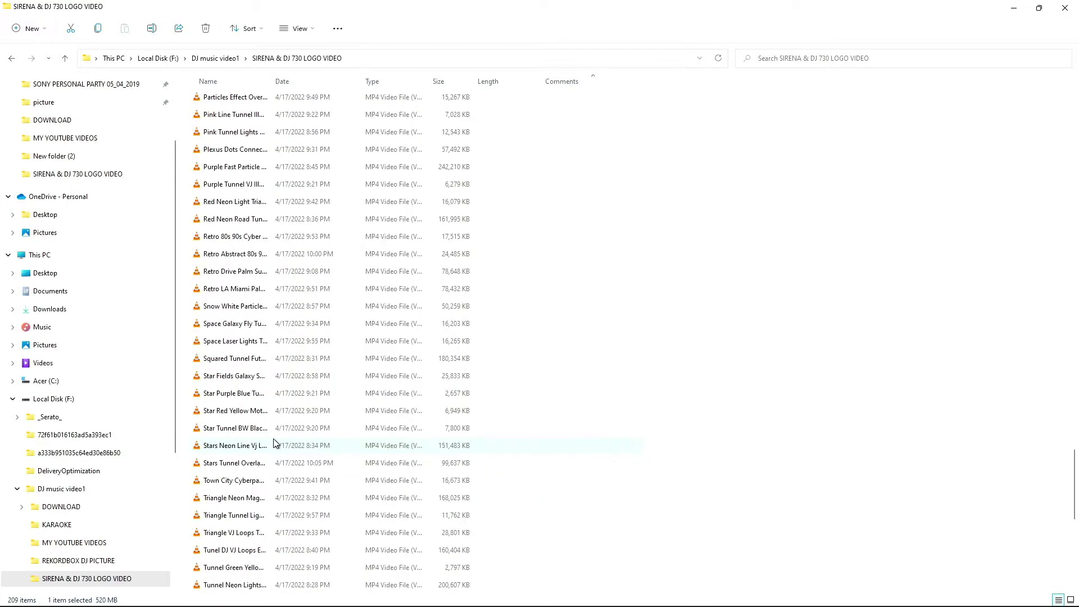
pyautogui.scroll(5, 262, 430)
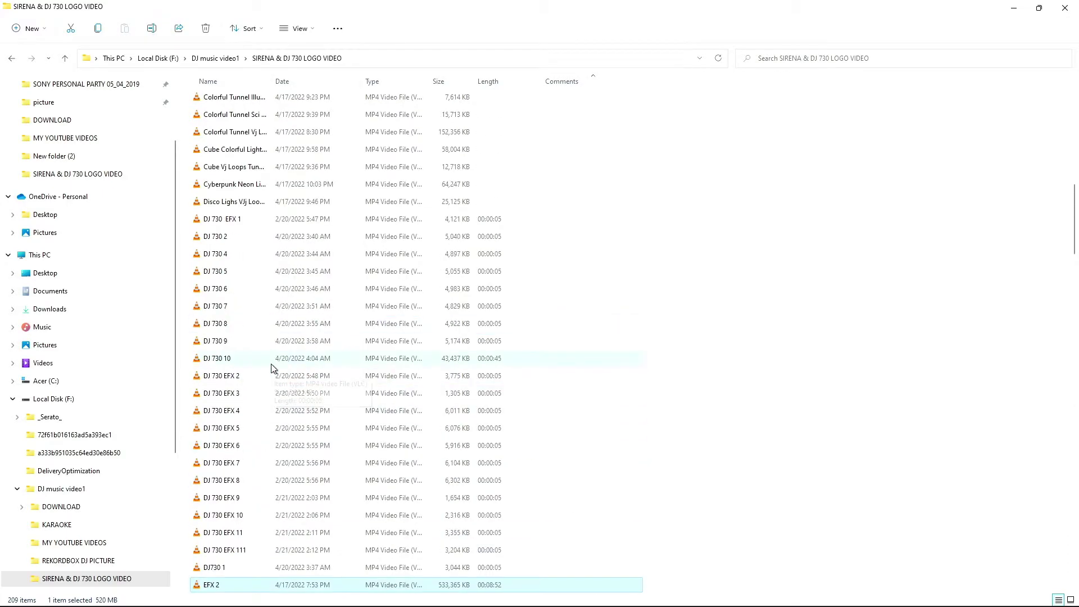
pyautogui.scroll(1, 240, 240)
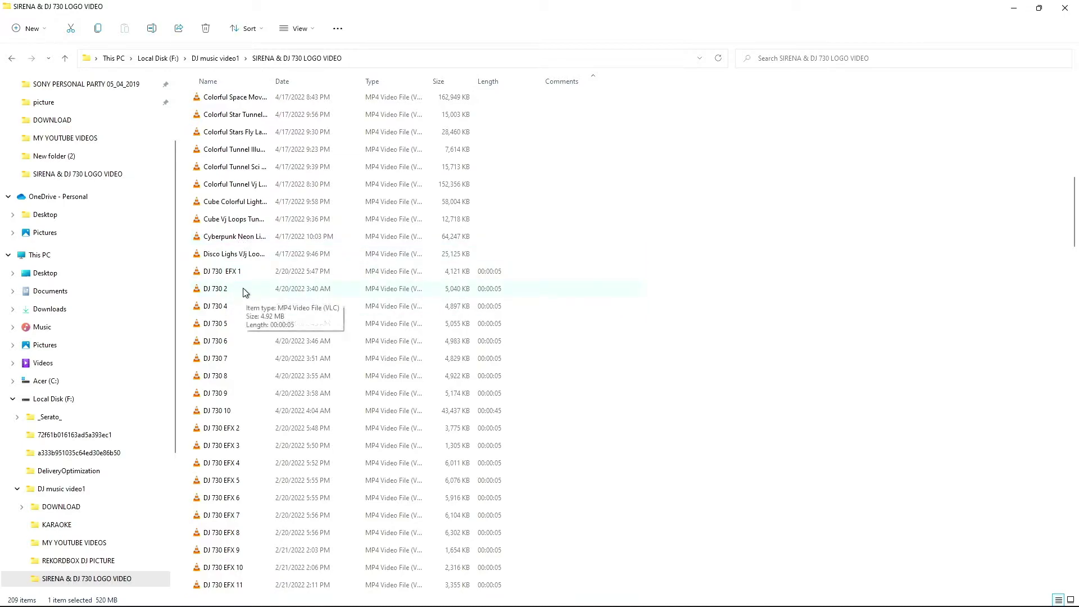
pyautogui.click(249, 393)
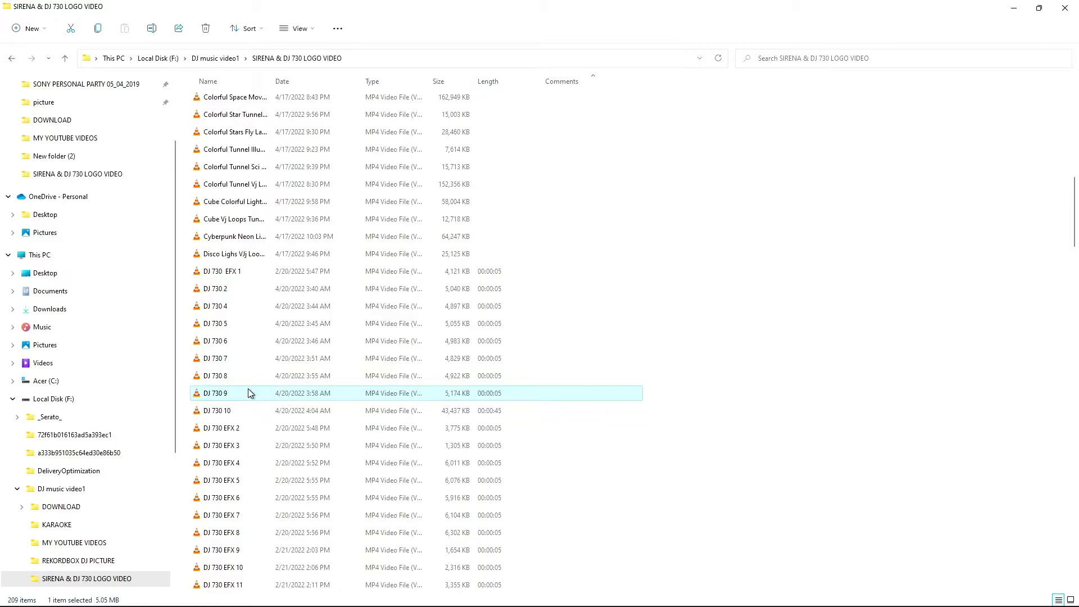
pyautogui.doubleClick(248, 407)
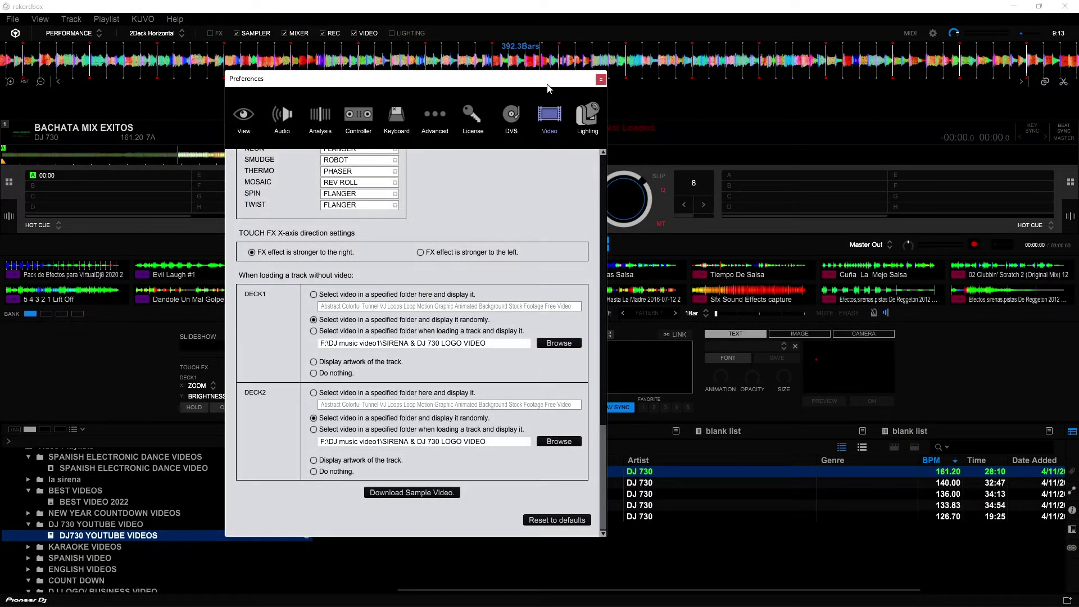
# - Close the rekordbox Preferences and check the choices in the video text overlay's preset list
pyautogui.click(600, 79)
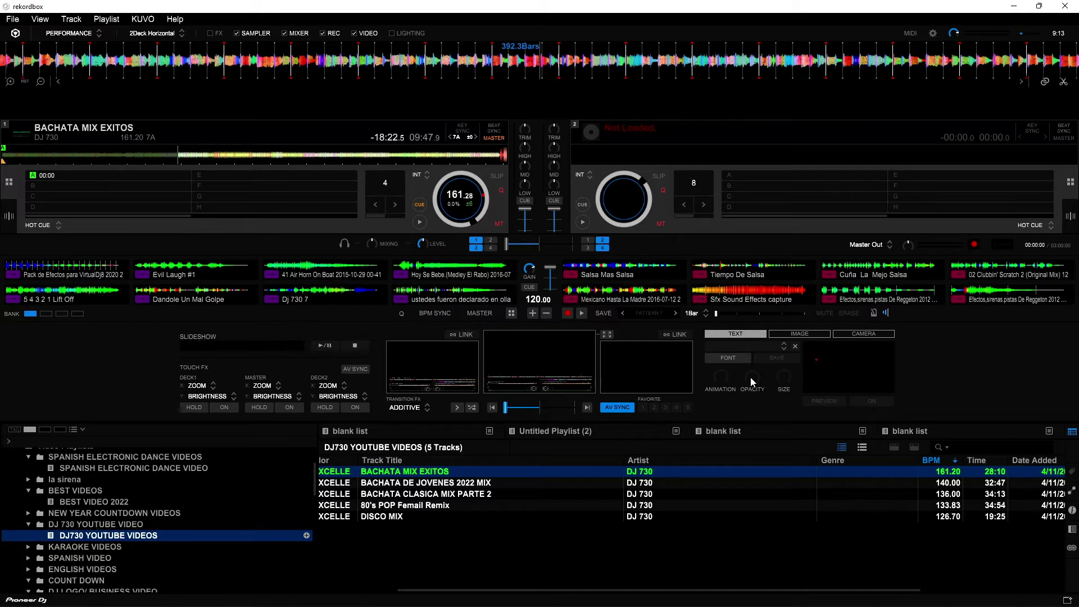
pyautogui.click(784, 346)
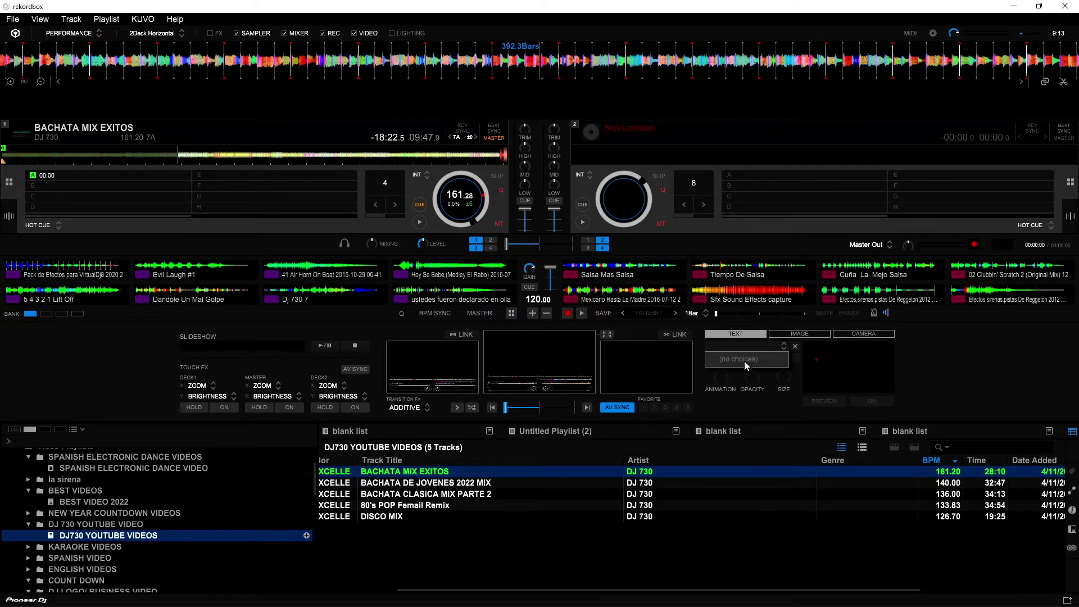
pyautogui.click(728, 334)
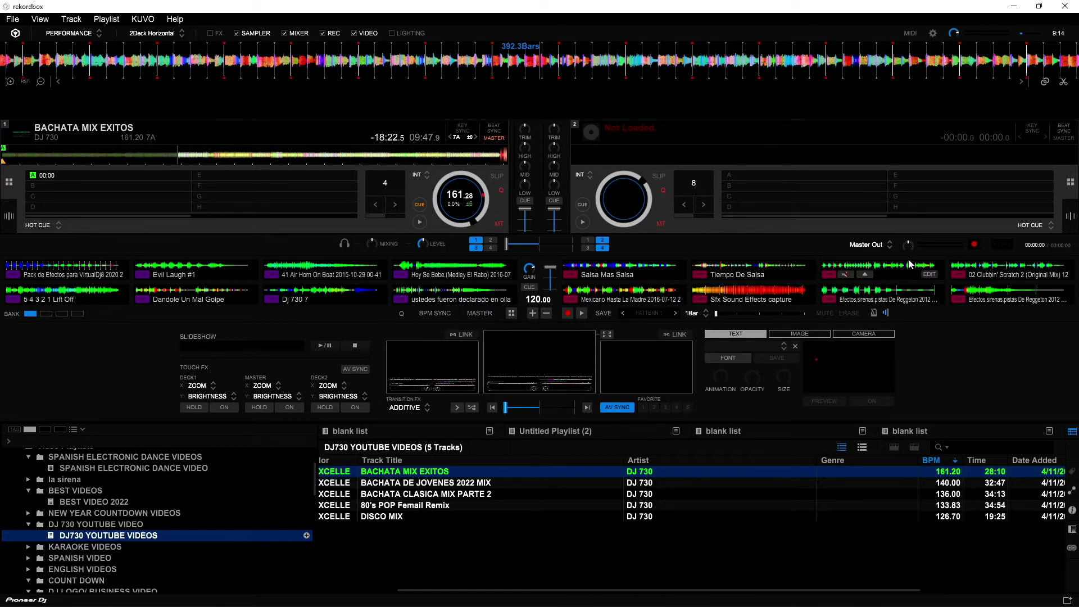
# - Go through the tracks of the DJ730 YOUTUBE VIDEOS playlist down to DISCO MIX
pyautogui.moveTo(620, 281)
pyautogui.click(522, 481)
pyautogui.click(505, 494)
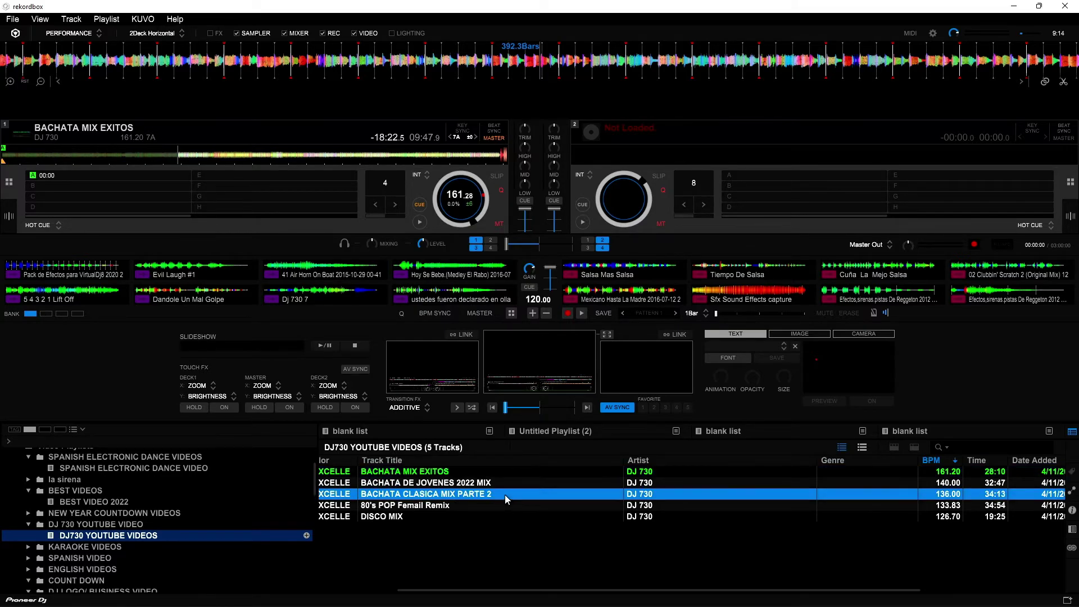
pyautogui.click(501, 505)
pyautogui.click(496, 516)
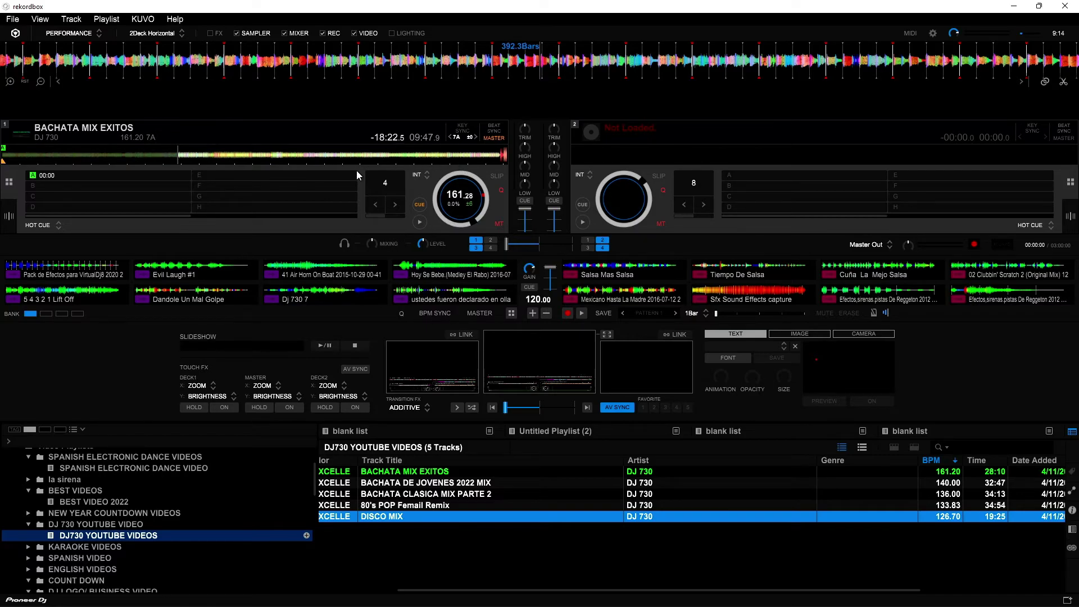
# - Jump to several points of BACHATA MIX EXITOS on deck 1 to check its video, ending at about 04:51
pyautogui.click(212, 157)
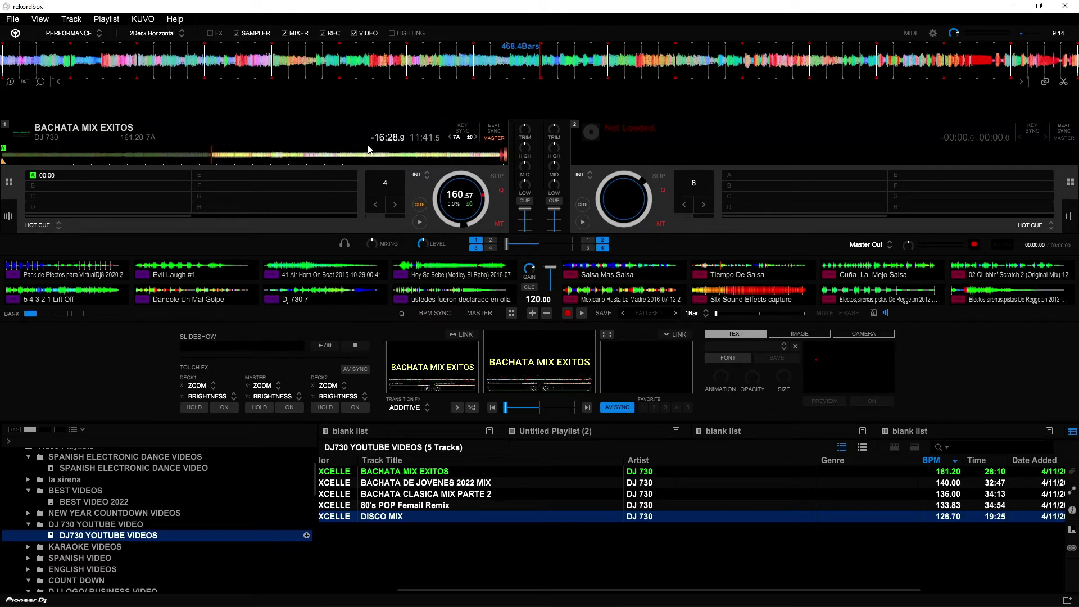
pyautogui.click(475, 154)
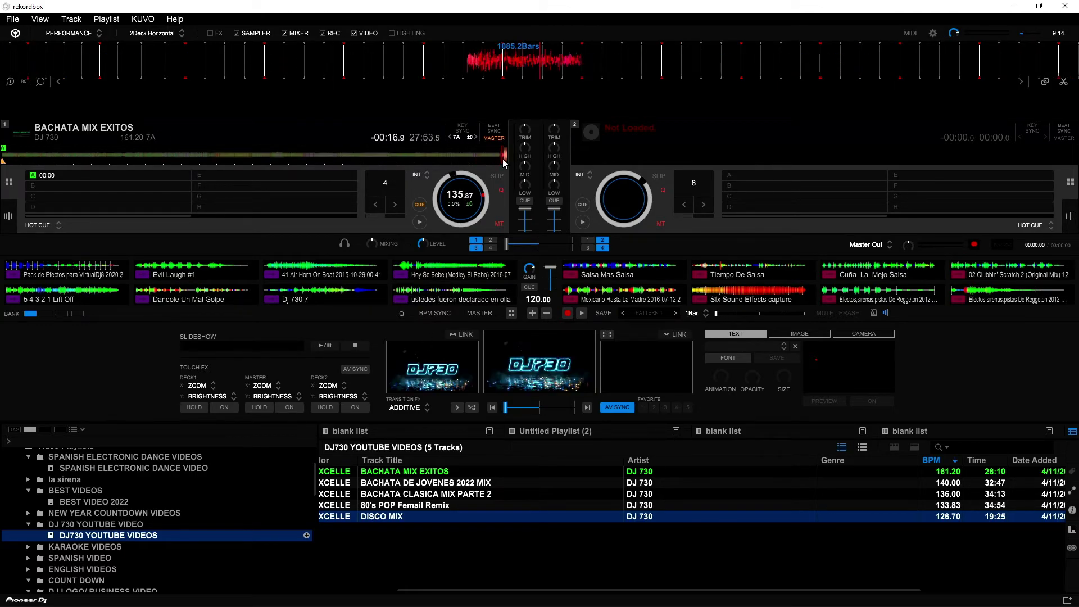
pyautogui.click(456, 159)
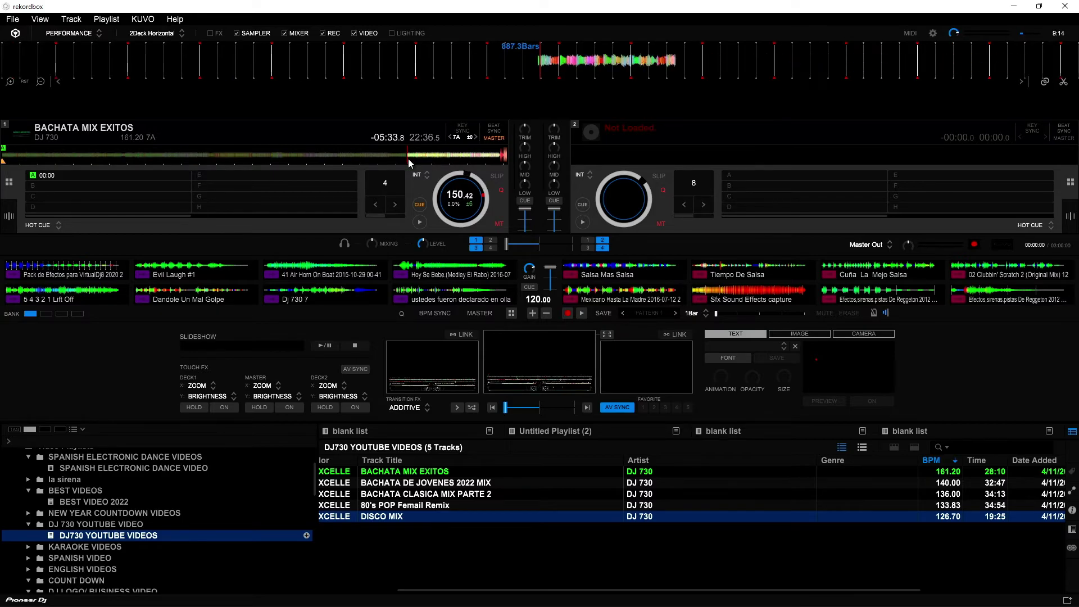
pyautogui.moveTo(408, 158); pyautogui.dragTo(271, 164)
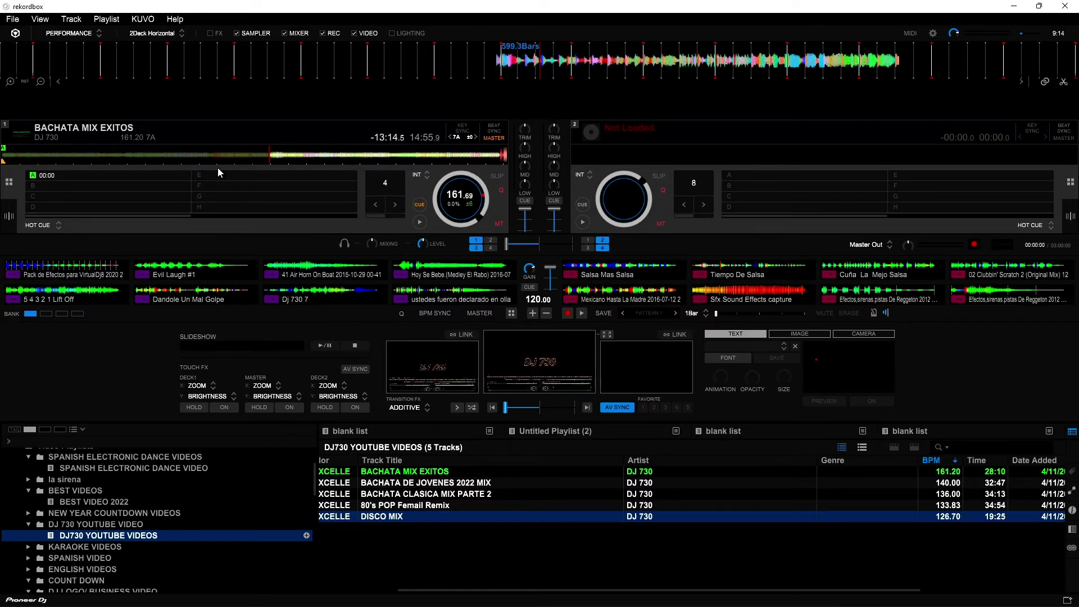
pyautogui.click(142, 161)
pyautogui.click(90, 160)
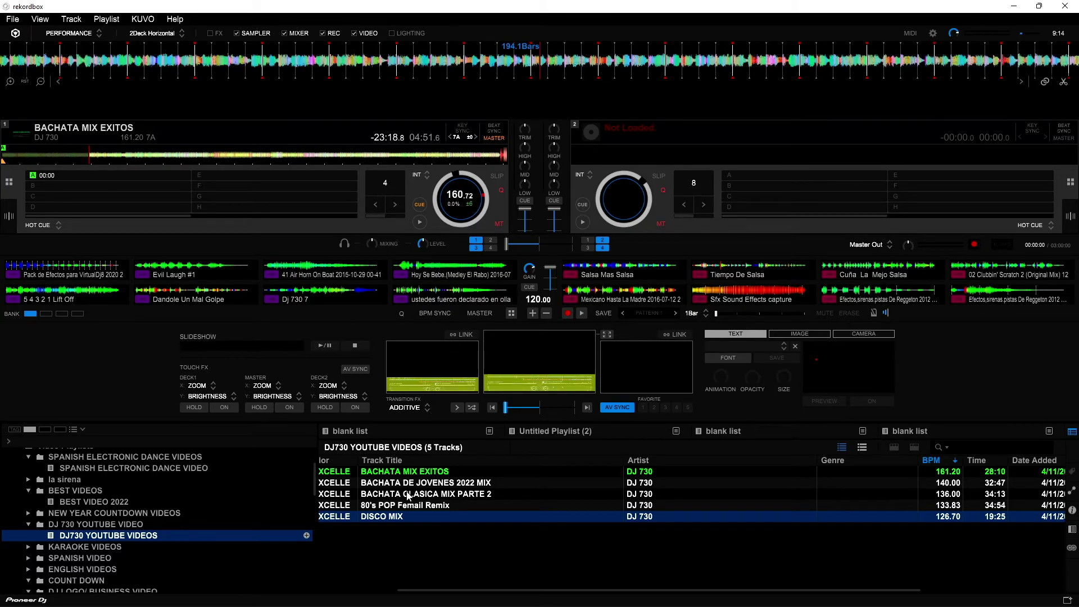
# - Load BACHATA CLASICA MIX PARTE 2 onto deck 1 and jump through its video to about 25:04
pyautogui.moveTo(411, 493); pyautogui.dragTo(233, 148)
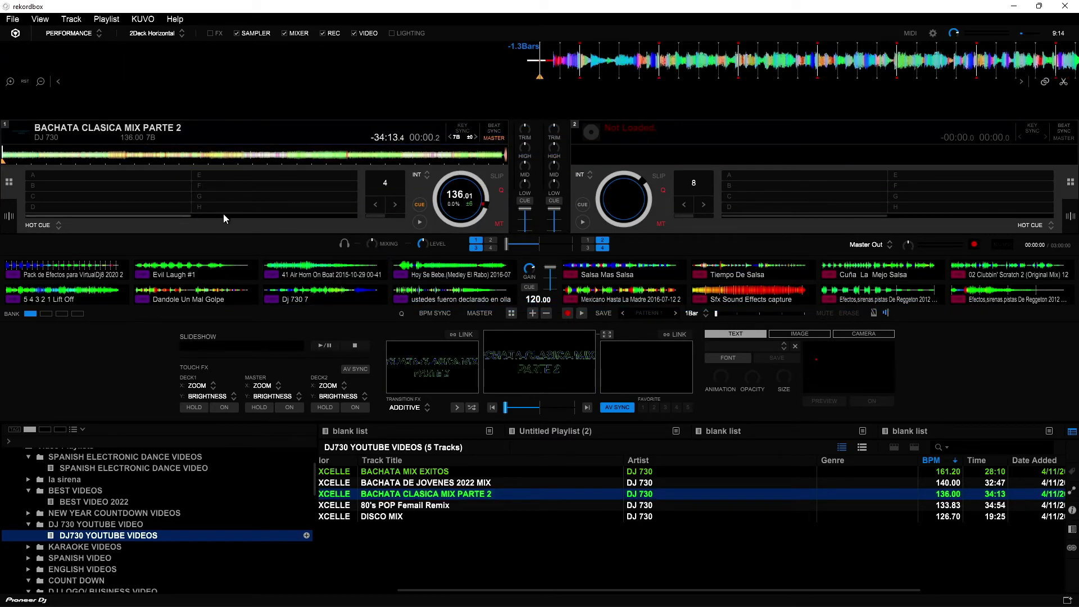
pyautogui.click(185, 151)
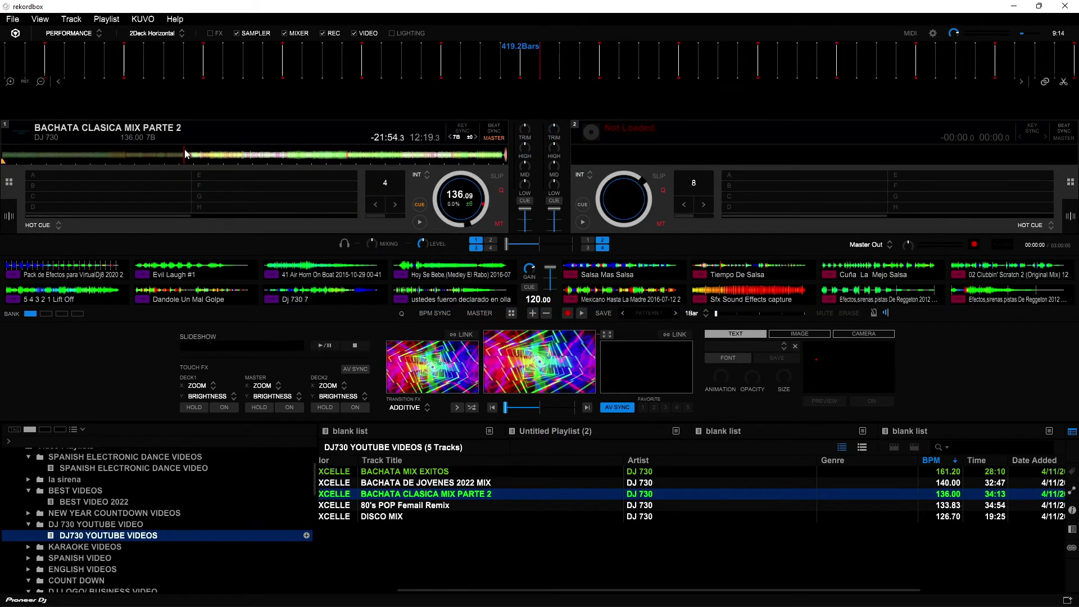
pyautogui.click(269, 157)
pyautogui.click(313, 156)
pyautogui.click(374, 161)
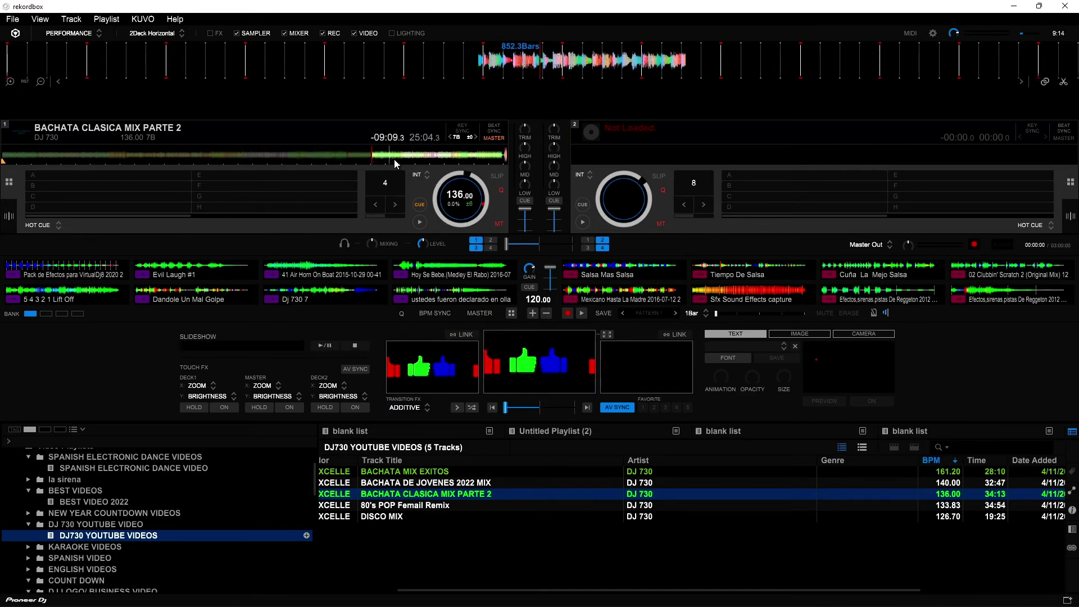